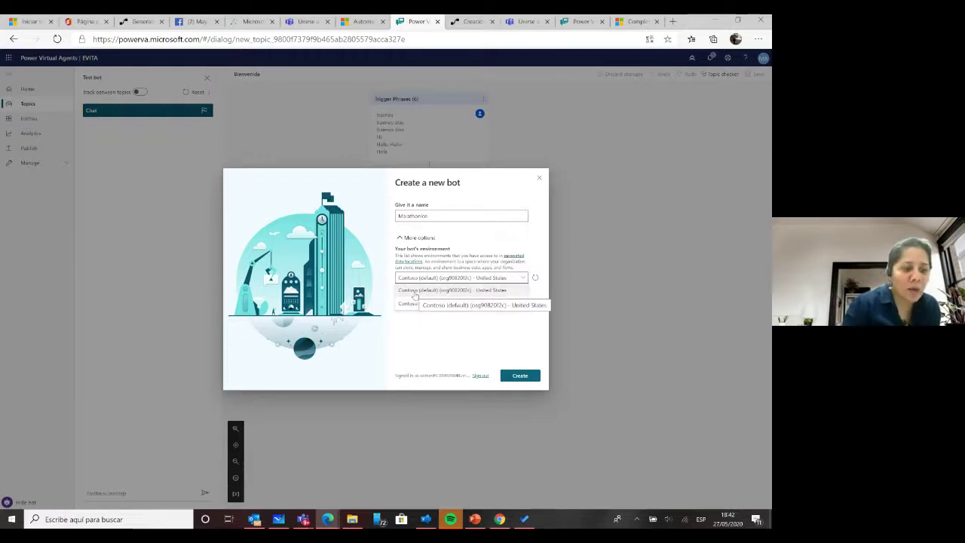
click(632, 22)
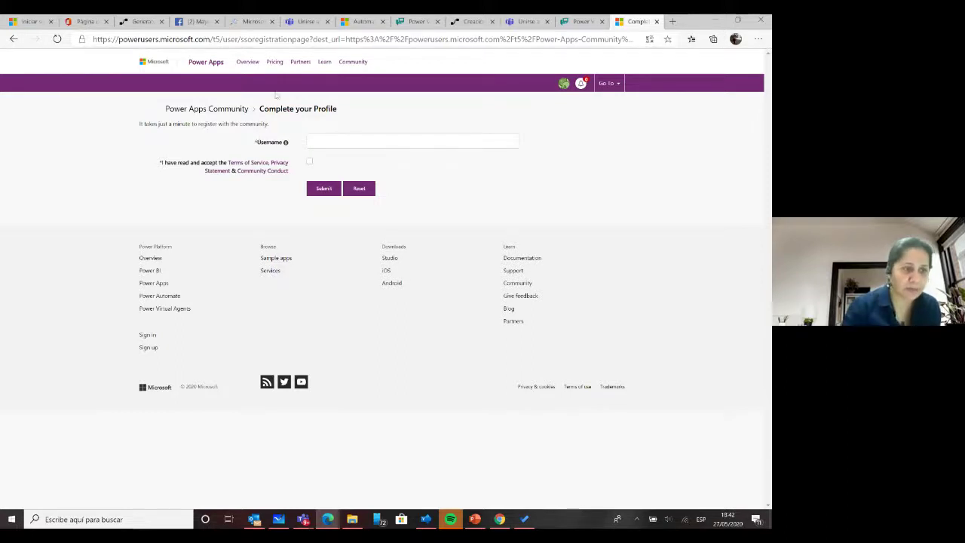
click(566, 25)
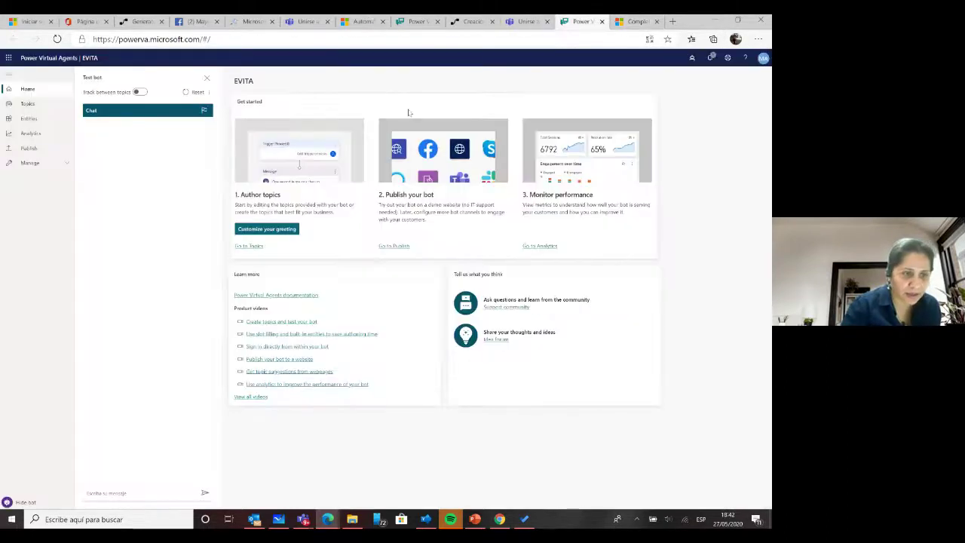
click(249, 22)
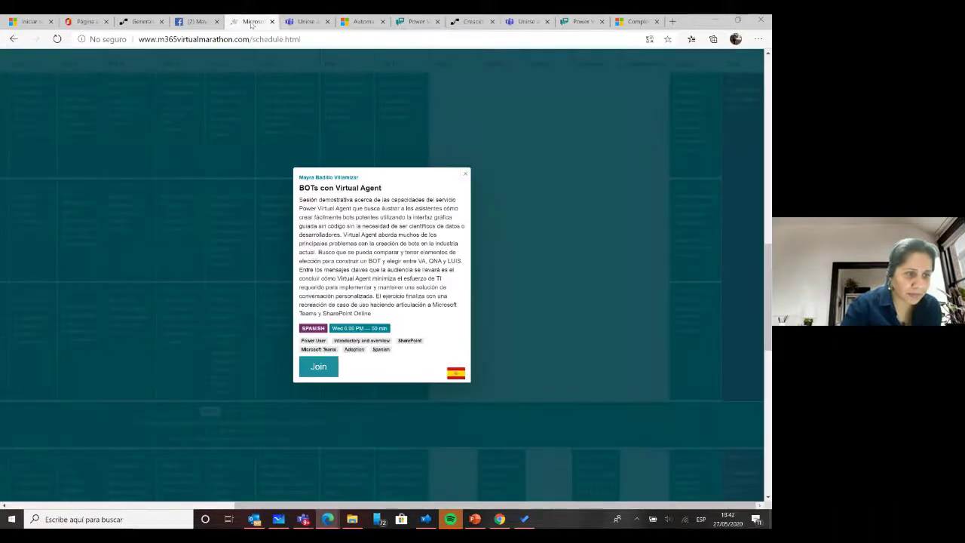
click(306, 22)
- Return to the new bot setup, choose the Contoso (default) United States environment and create the bot
click(417, 22)
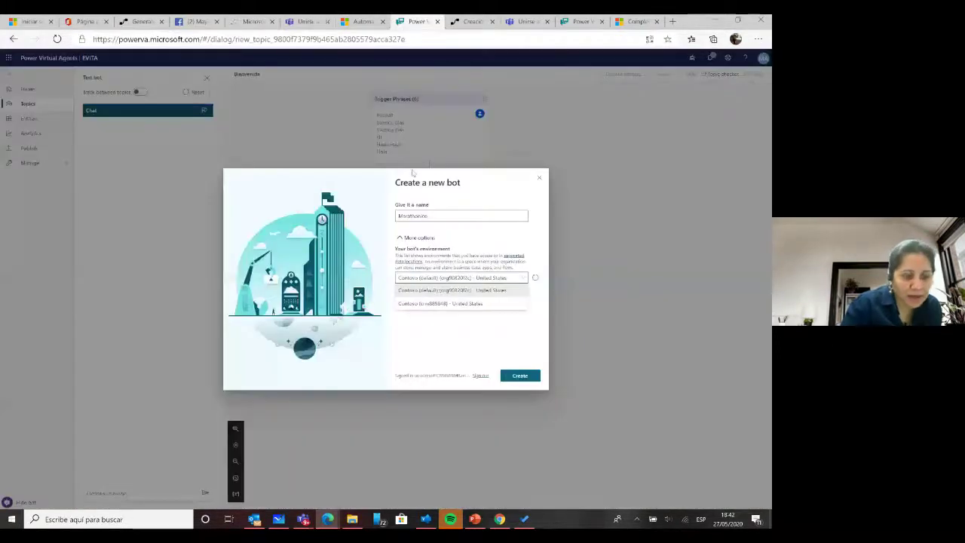
click(433, 292)
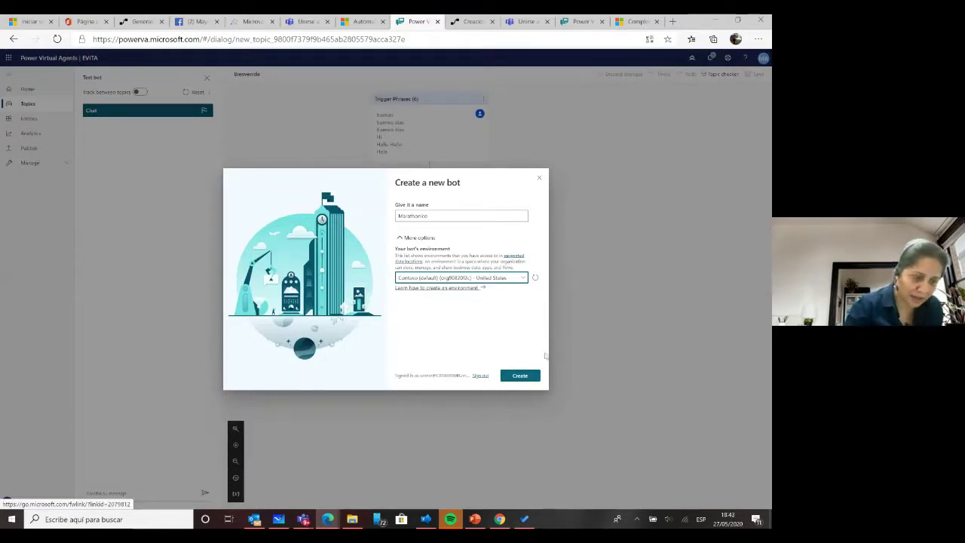
click(527, 375)
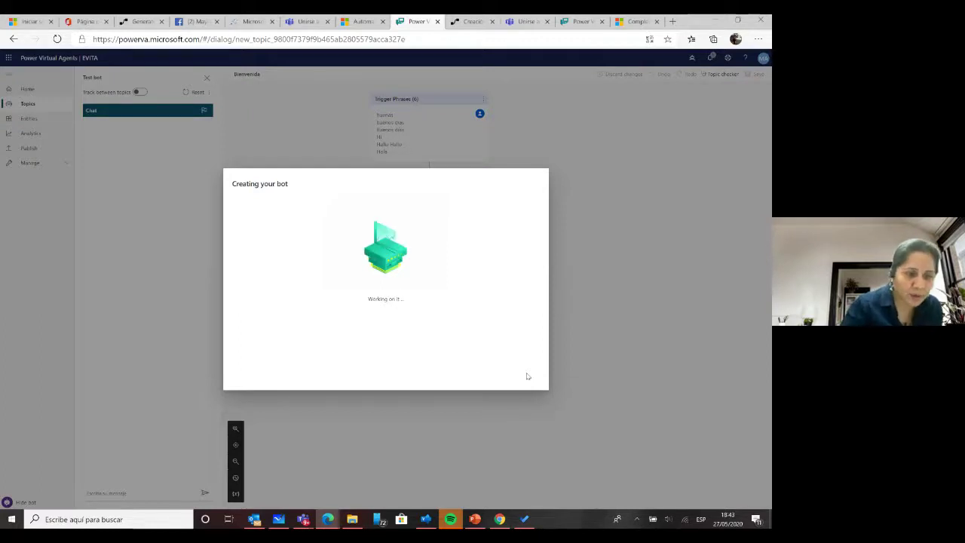
- Switch to the existing EVITA bot and open the setup of its Bienvenida topic
click(579, 21)
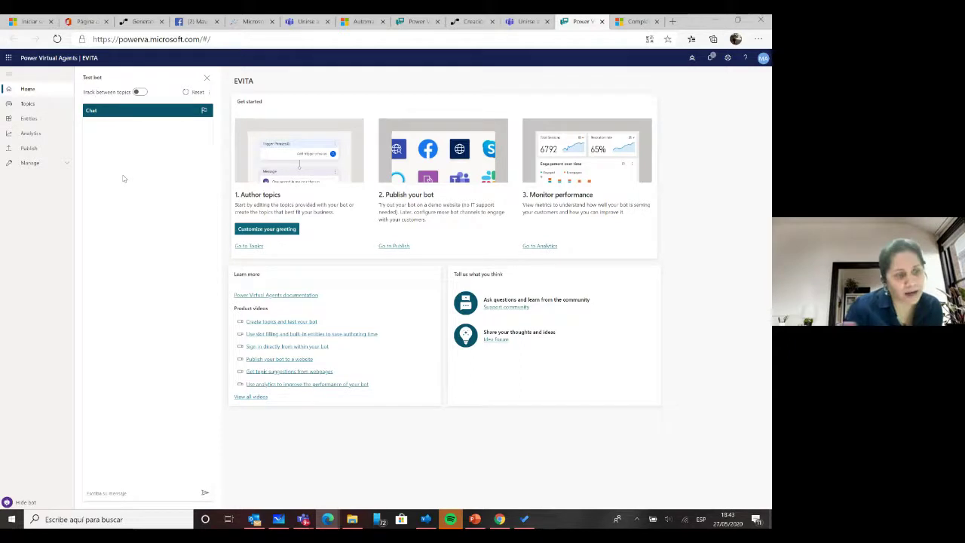
click(28, 104)
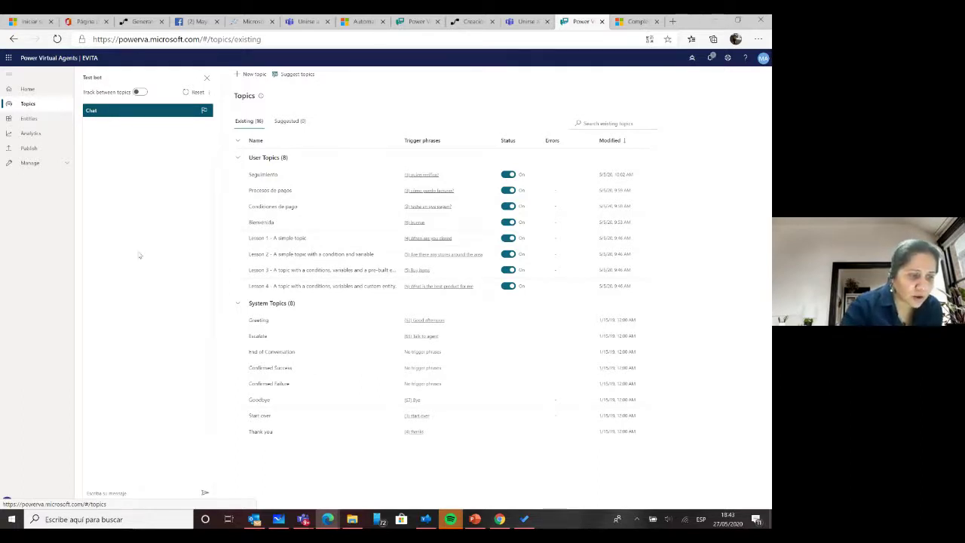
click(263, 226)
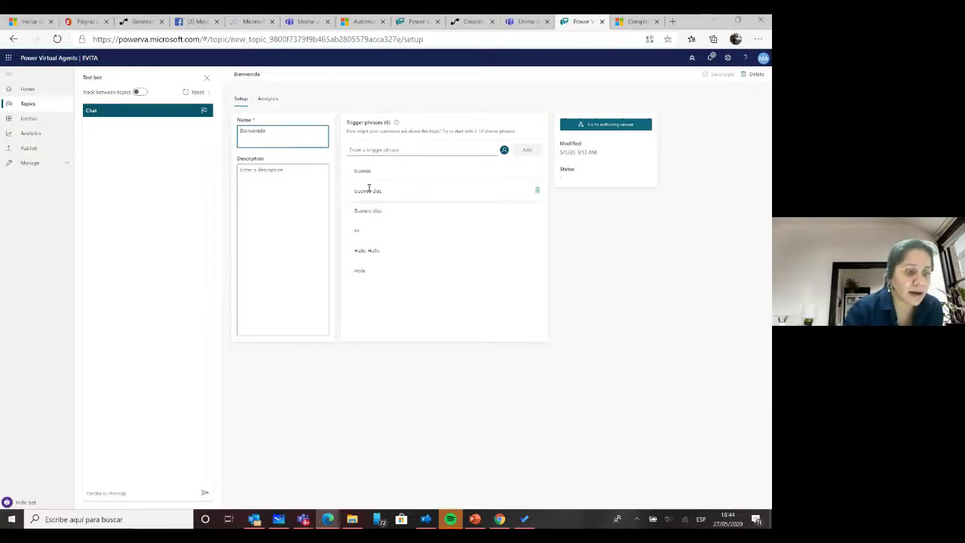
- Add "Hello" as a trigger phrase of the Bienvenida topic
click(356, 150)
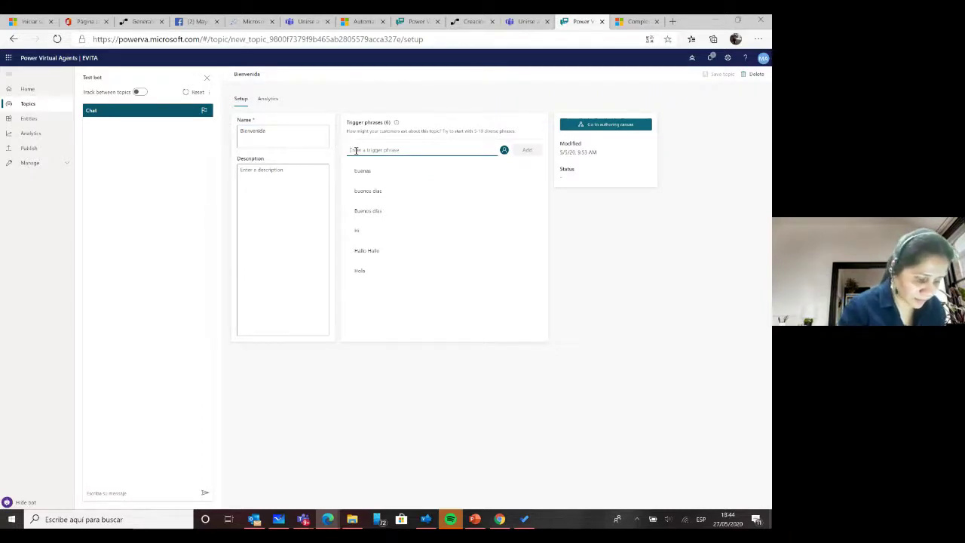
text(Hola)
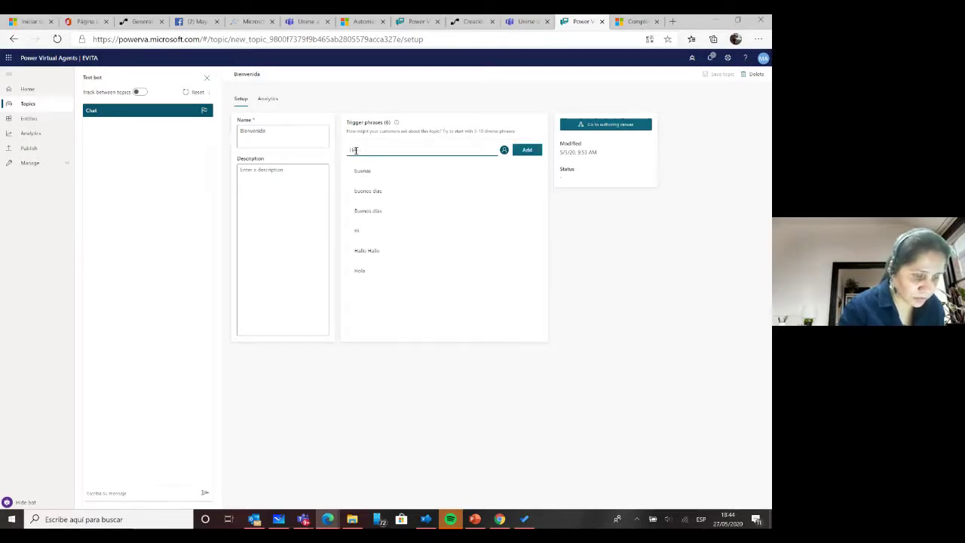
click(528, 150)
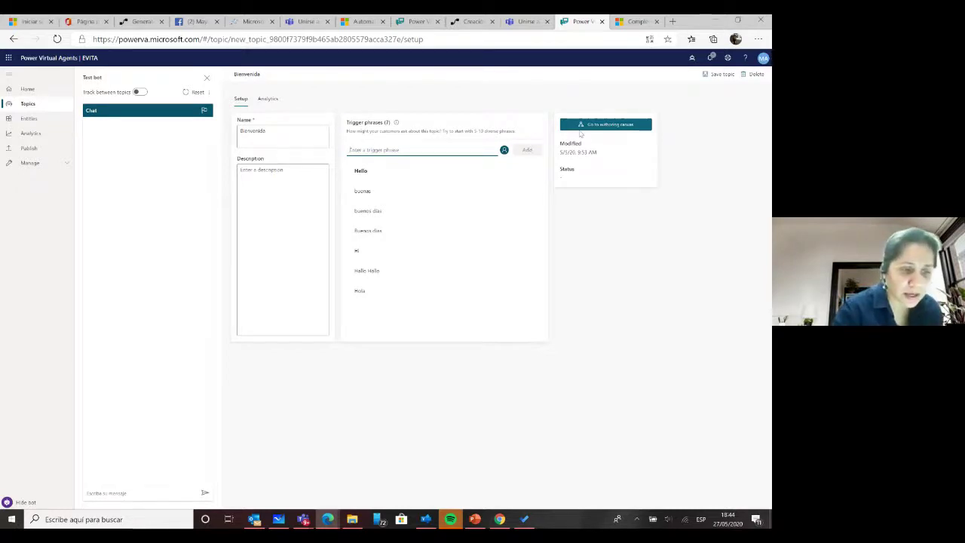
- Open Bienvenida's authoring canvas, discarding unsaved changes, and show the node types available after its message
click(587, 126)
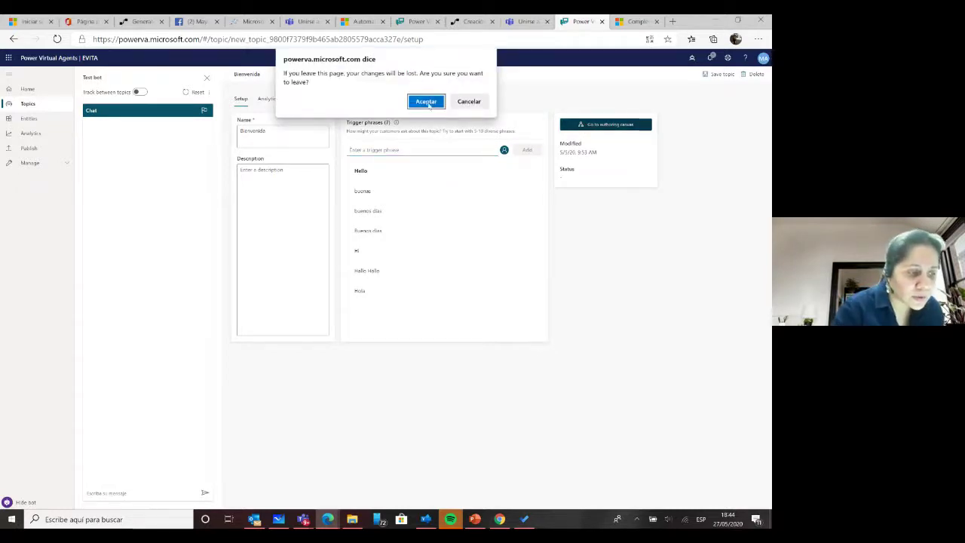
click(427, 102)
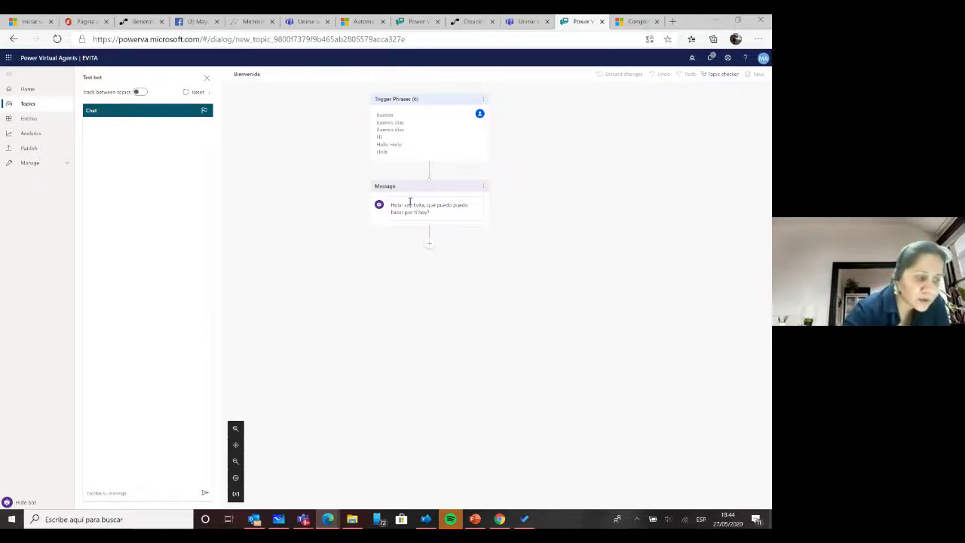
click(429, 243)
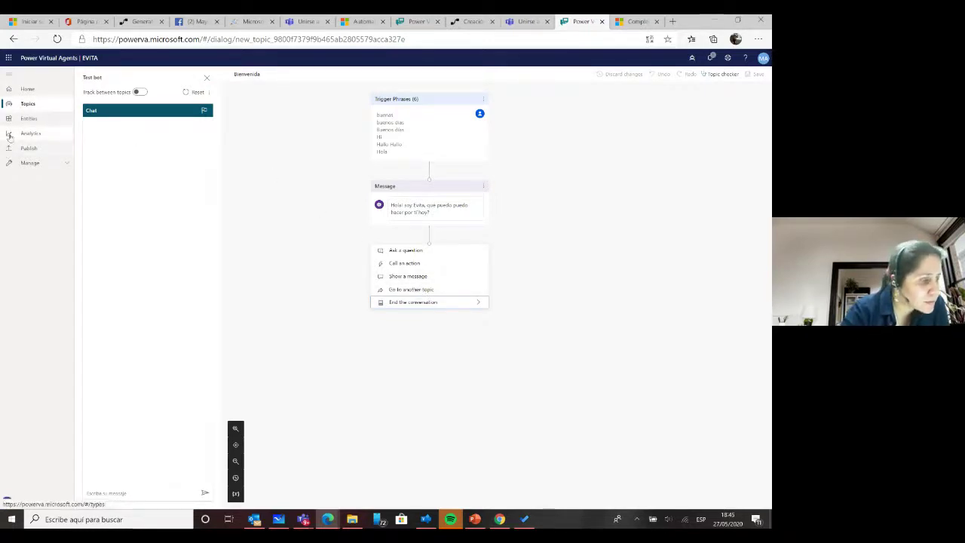
- Open the Condiciones de pago topic in the authoring canvas
click(27, 104)
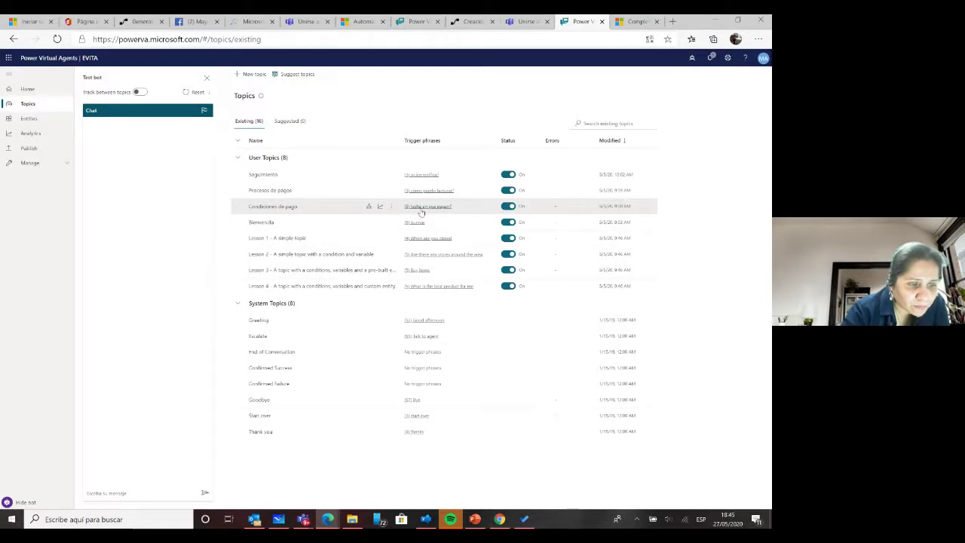
mouse_move(421, 214)
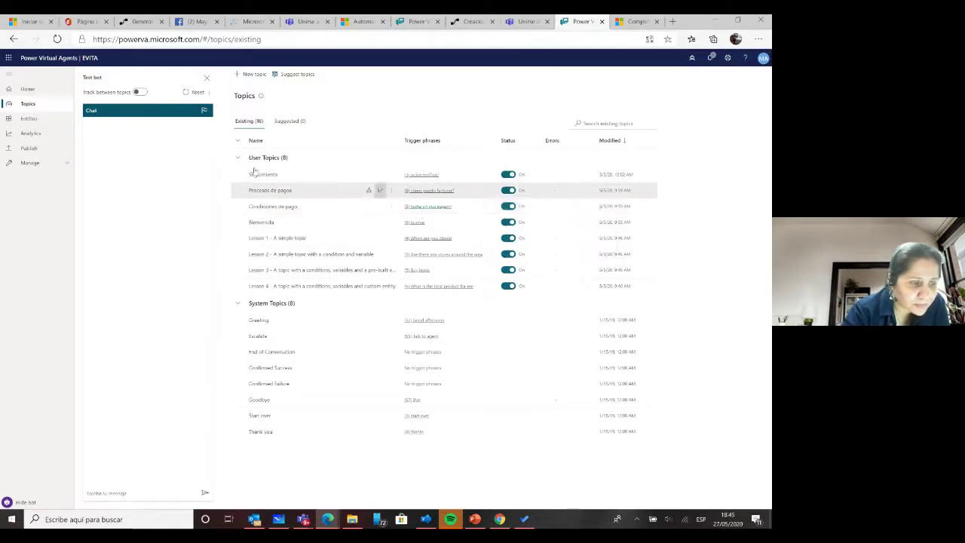
click(262, 207)
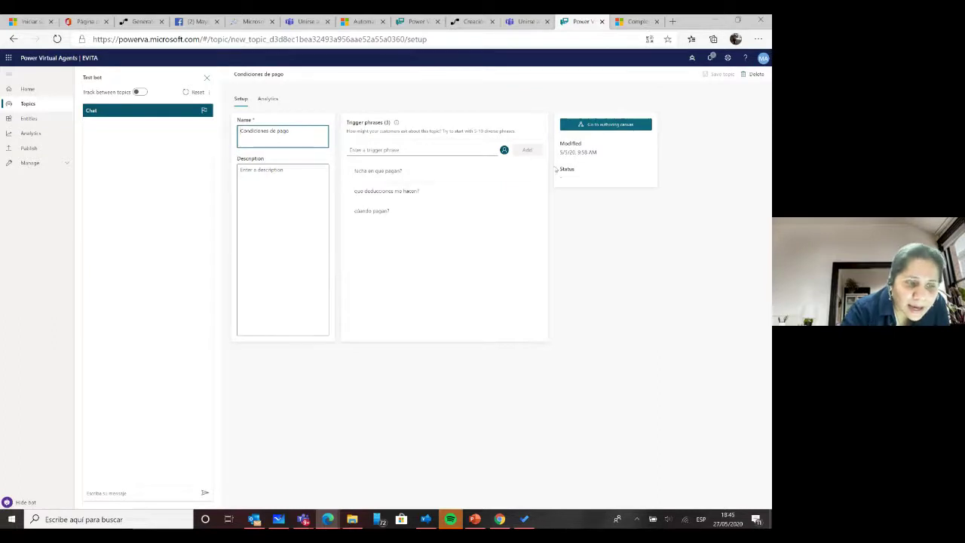
click(608, 127)
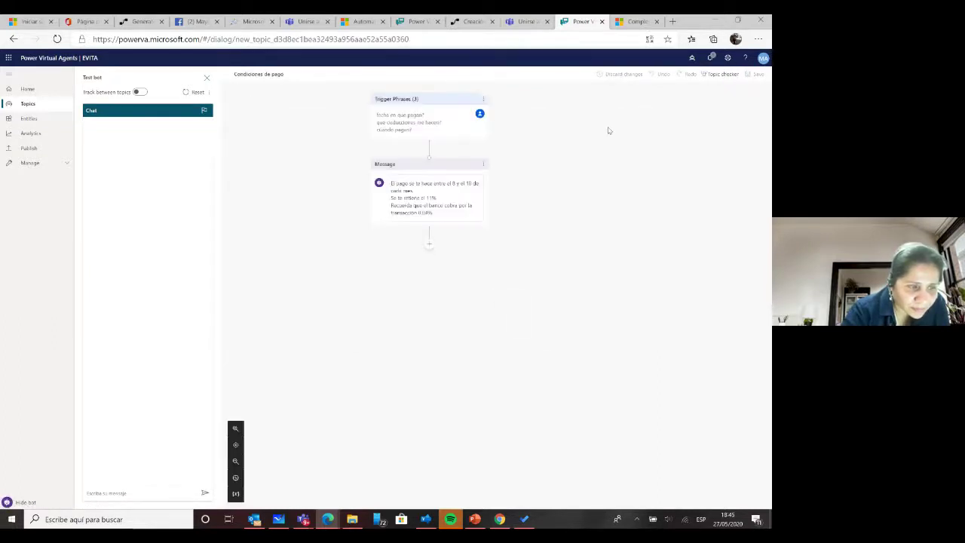
- Add a redirect to the Procesos de pagos topic after the Condiciones de pago message
click(429, 244)
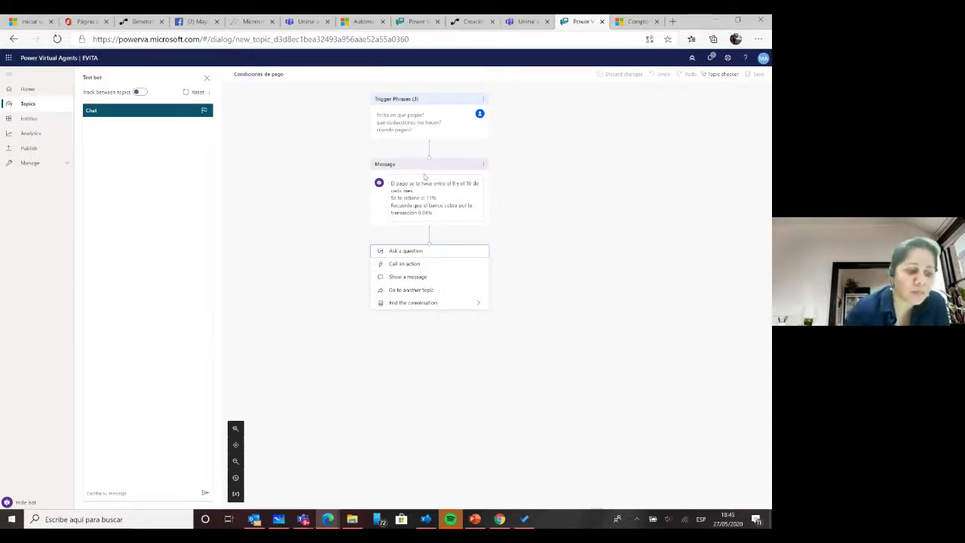
click(411, 290)
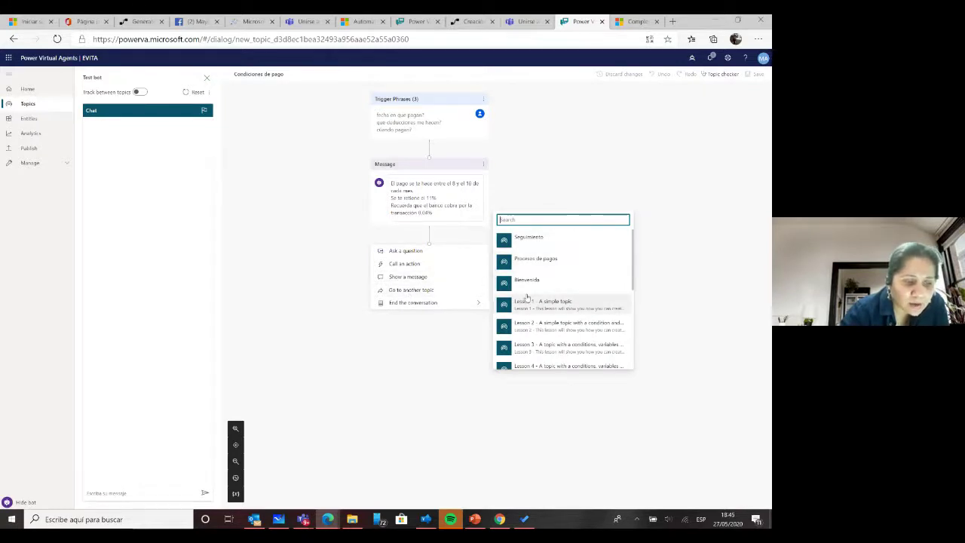
click(531, 261)
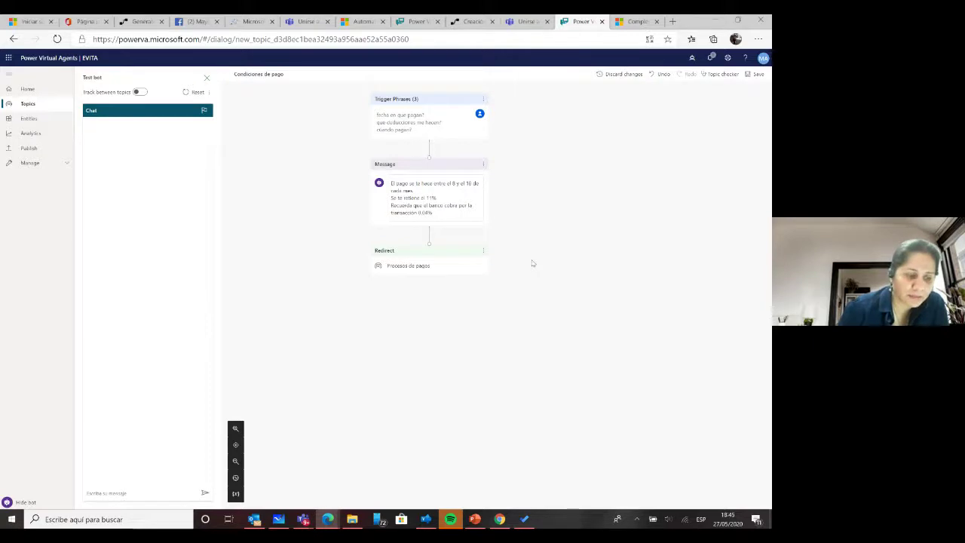
- Leave Condiciones de pago without saving and open the Procesos de pagos topic in the authoring canvas
click(25, 105)
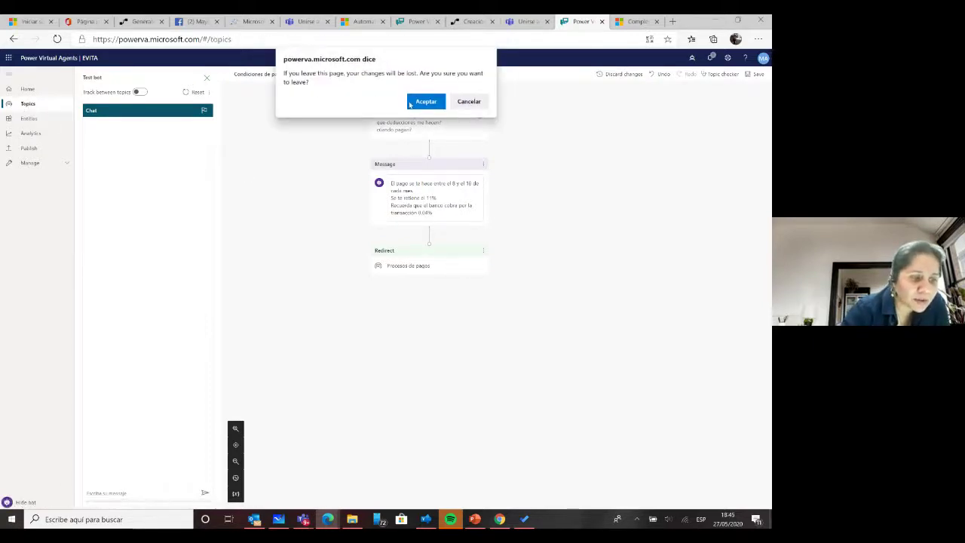
click(421, 103)
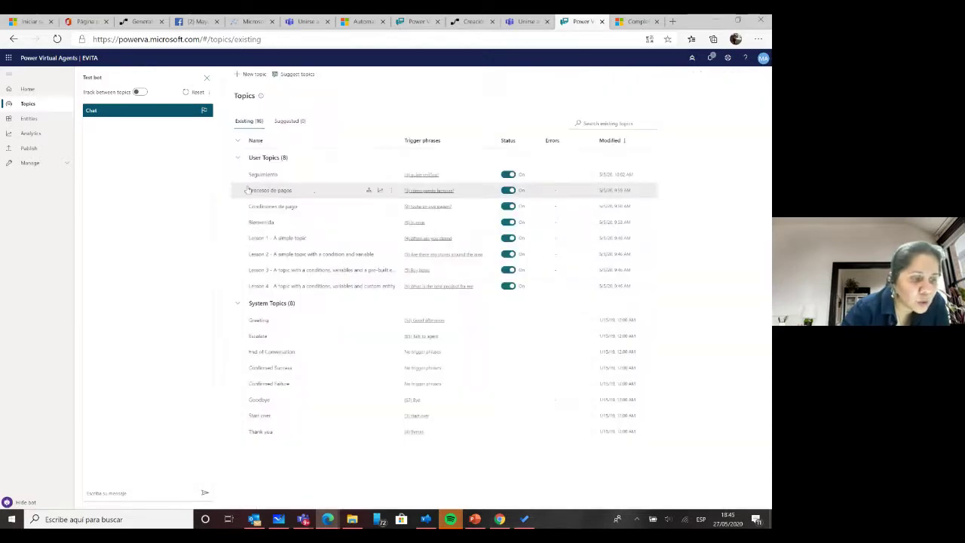
click(278, 193)
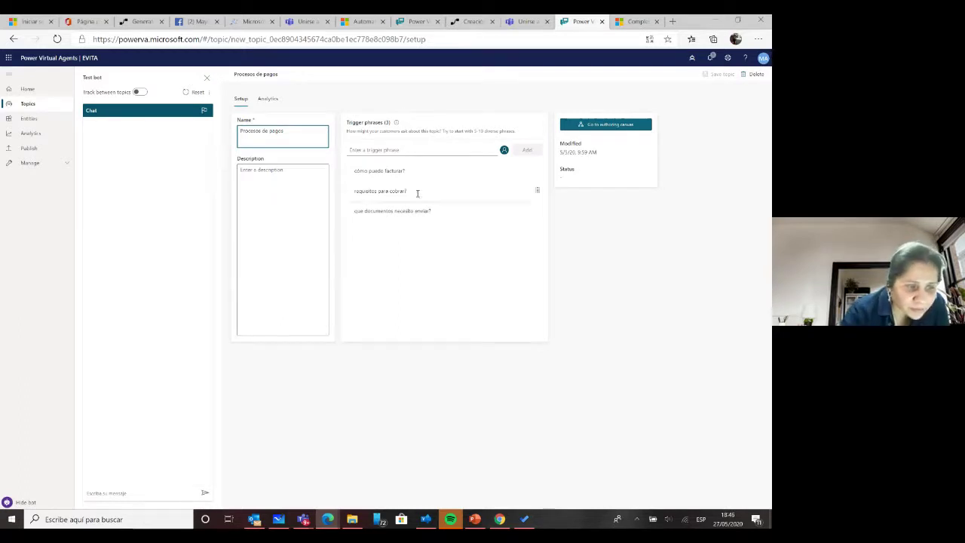
click(589, 125)
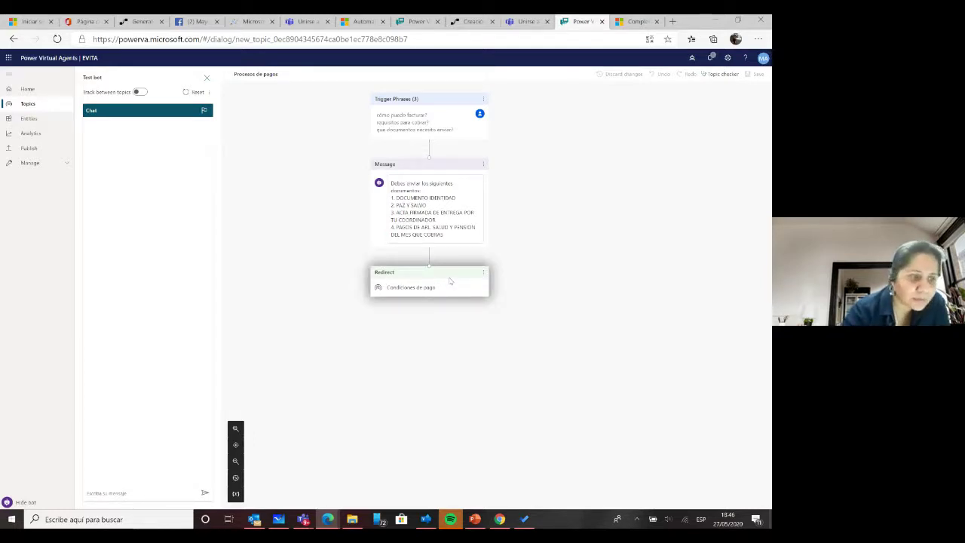
- Review the trigger phrases of the Seguimiento topic and open it in the authoring canvas
click(37, 108)
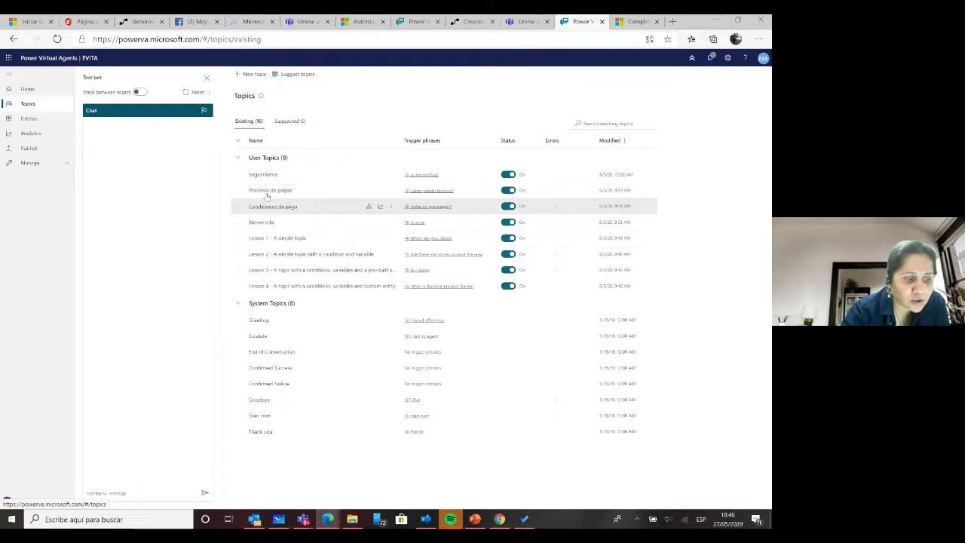
mouse_move(432, 177)
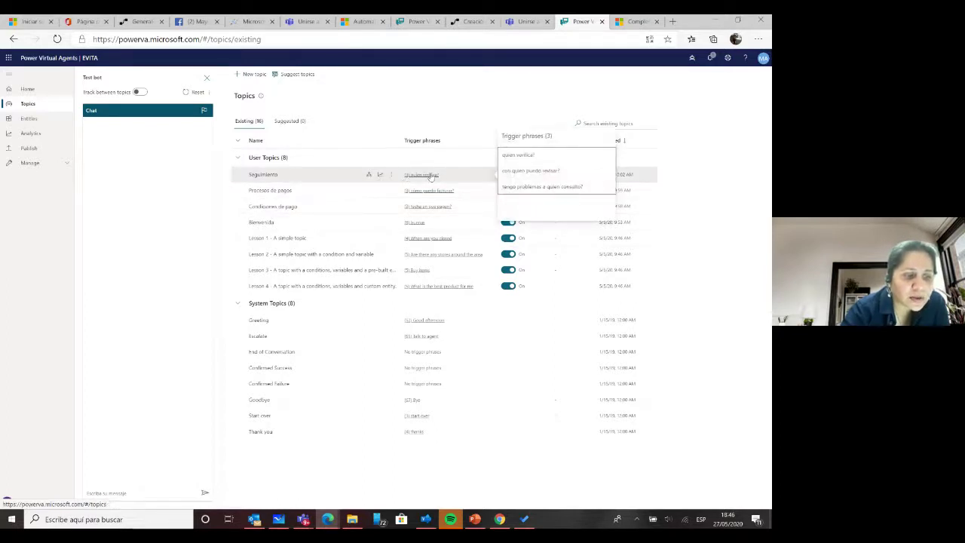
click(262, 174)
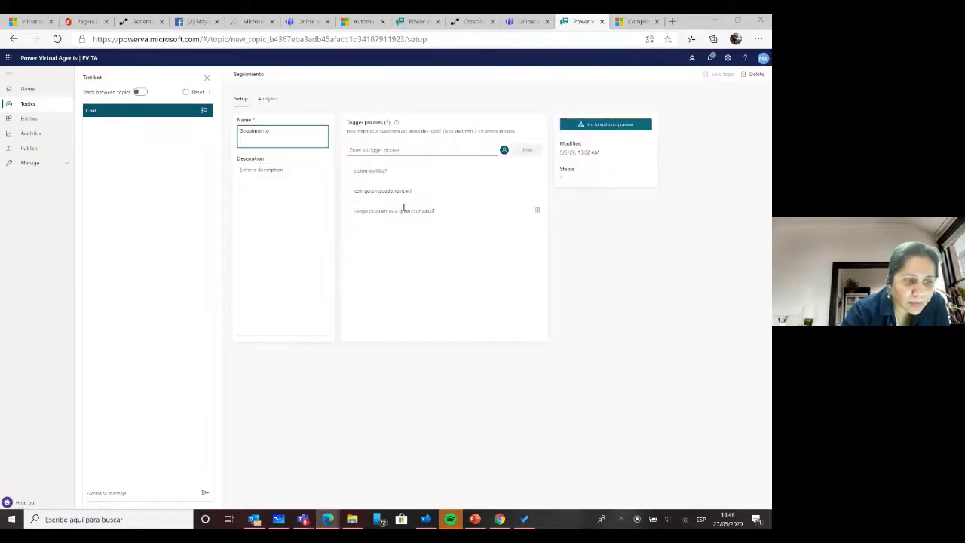
click(600, 131)
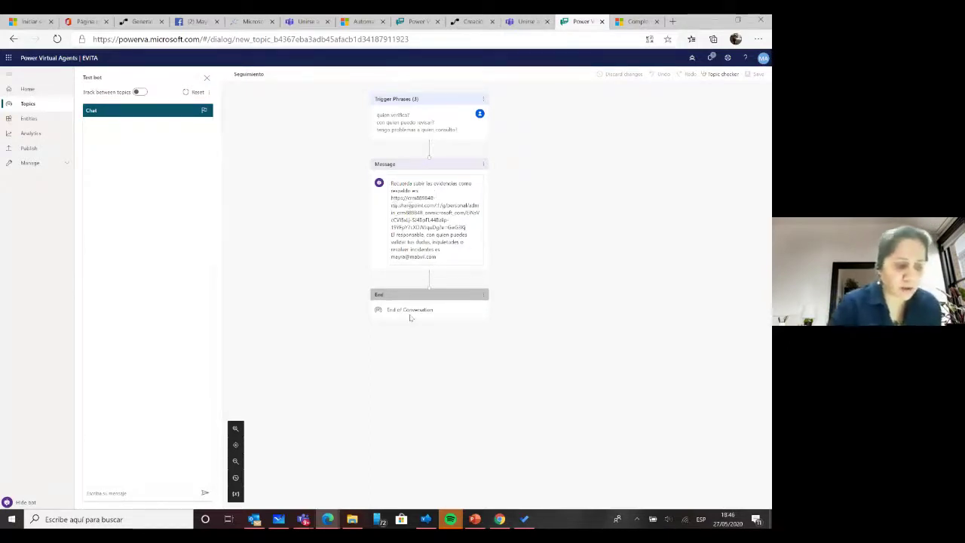
- Replace Seguimiento's End of Conversation node with a Transfer to agent ending and open its private message for editing
click(484, 294)
click(499, 296)
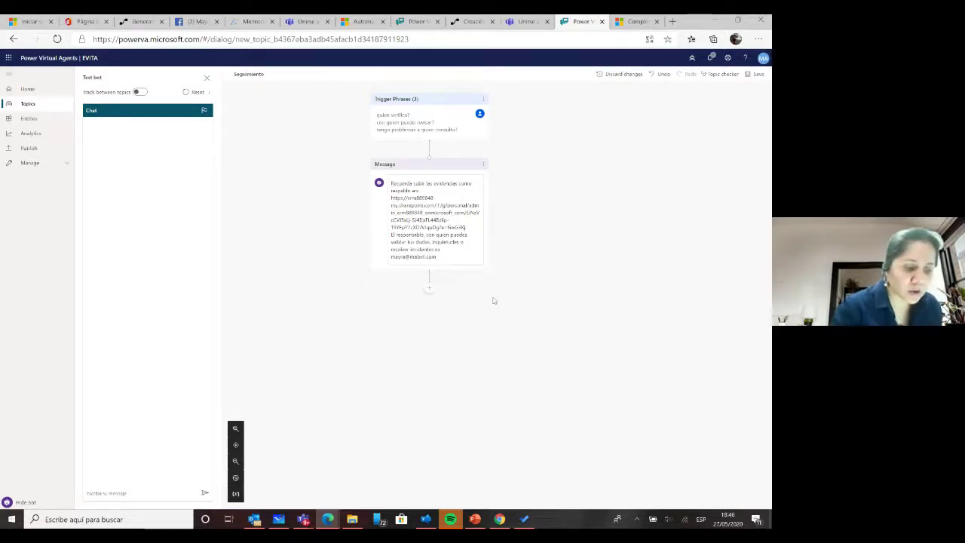
click(430, 289)
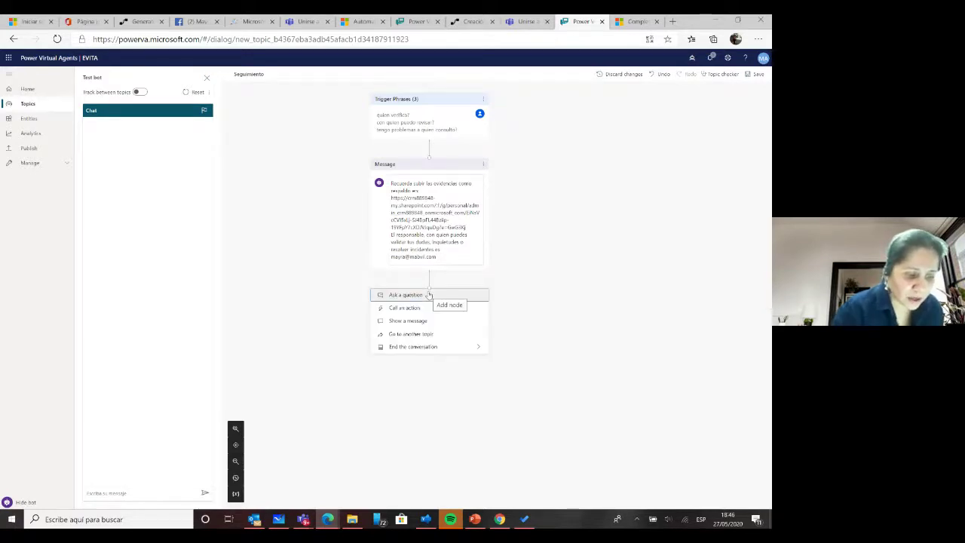
mouse_move(410, 350)
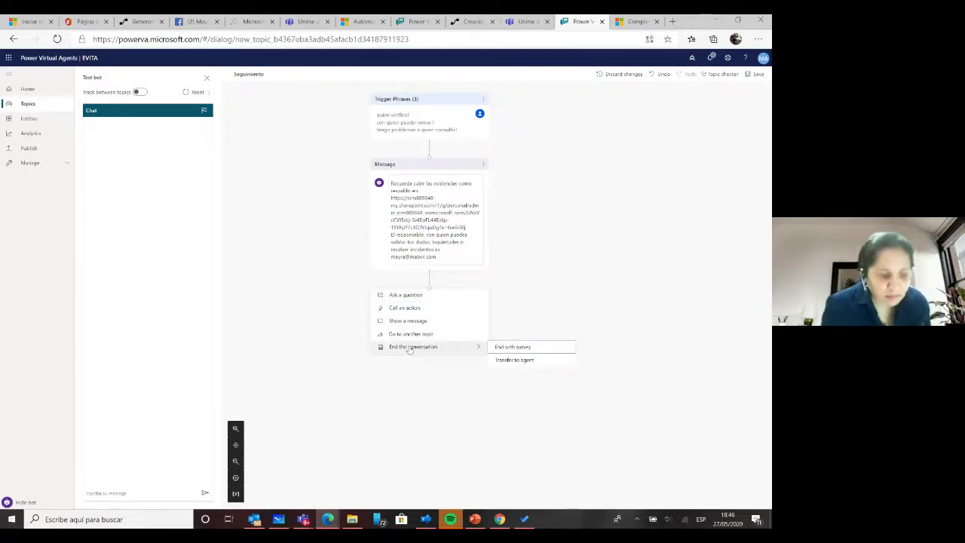
click(515, 360)
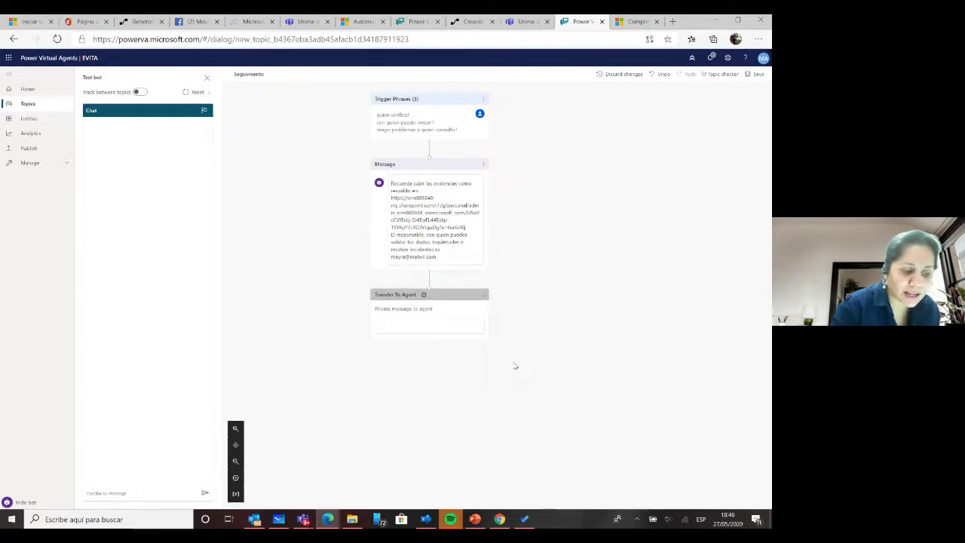
click(436, 329)
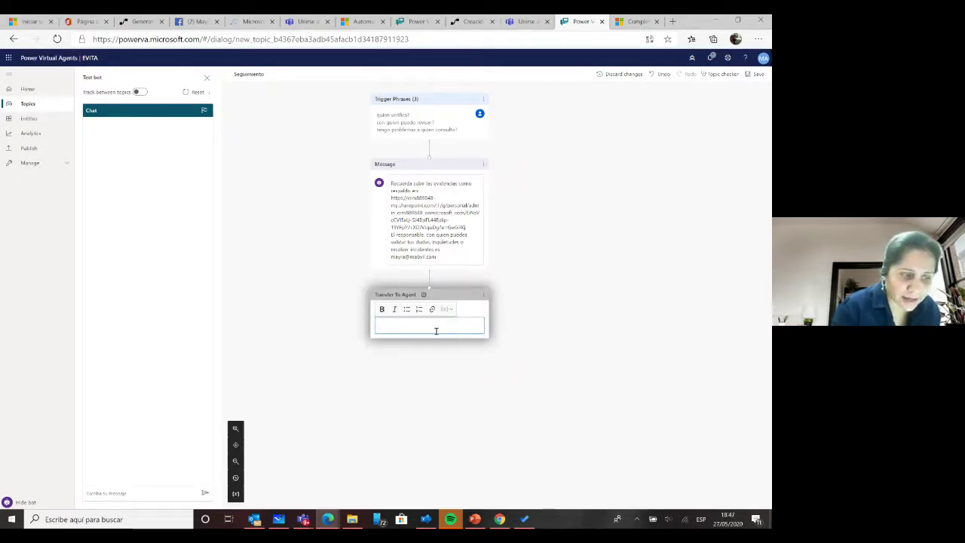
- Delete the Transfer To Agent node from the Seguimiento topic
click(483, 295)
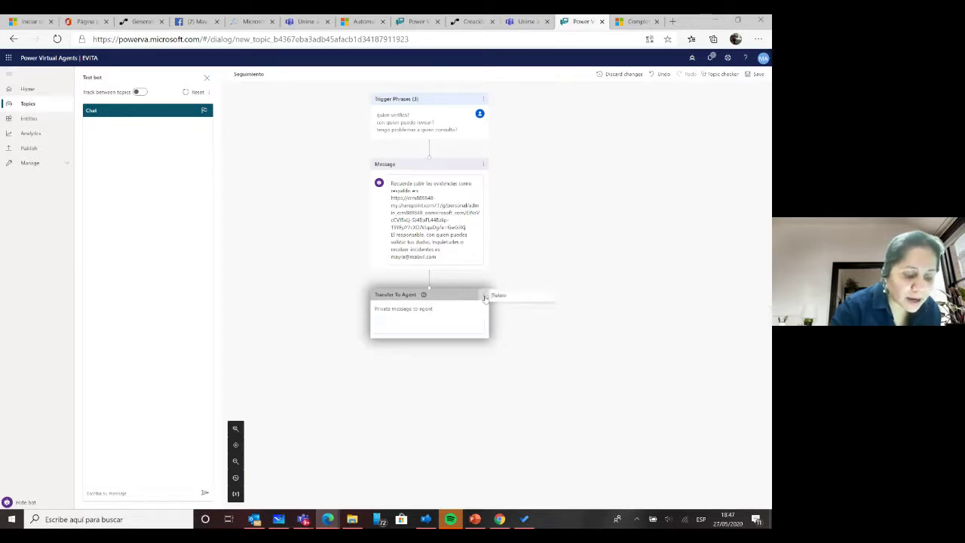
click(496, 296)
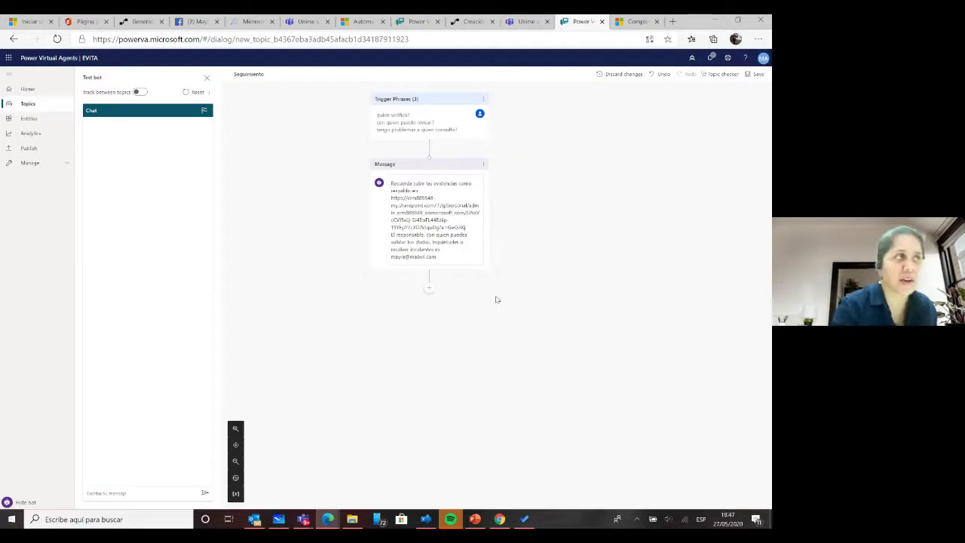
- Try a question node after the Seguimiento message and delete it again
click(429, 292)
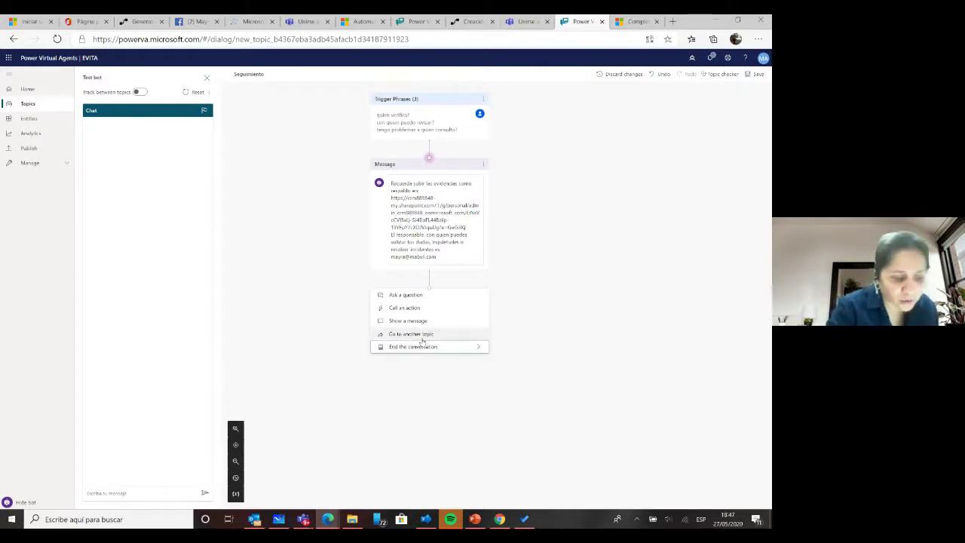
click(416, 301)
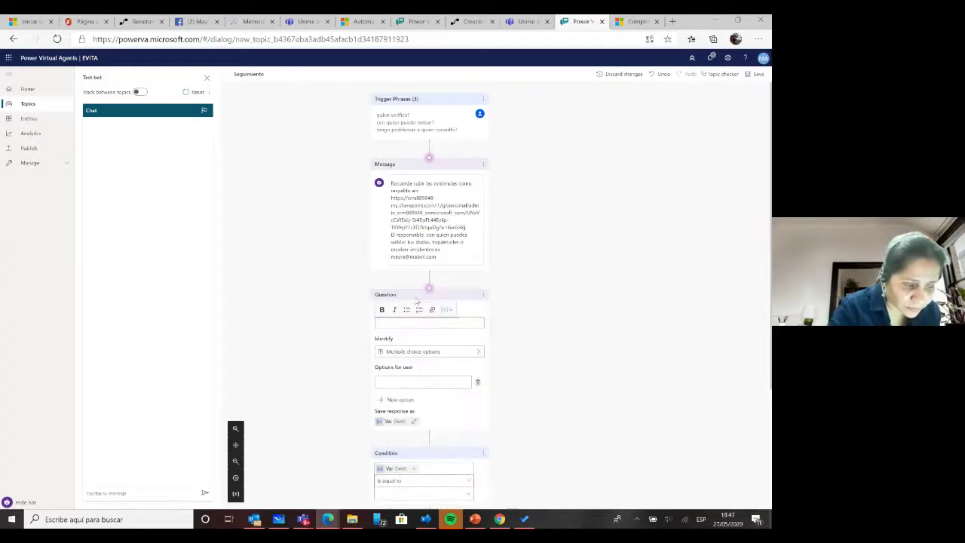
click(484, 295)
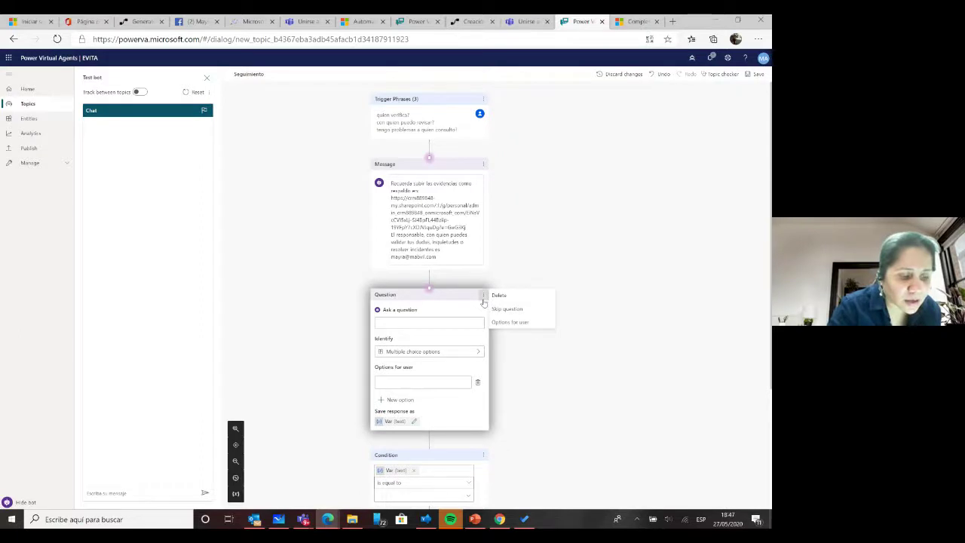
click(499, 296)
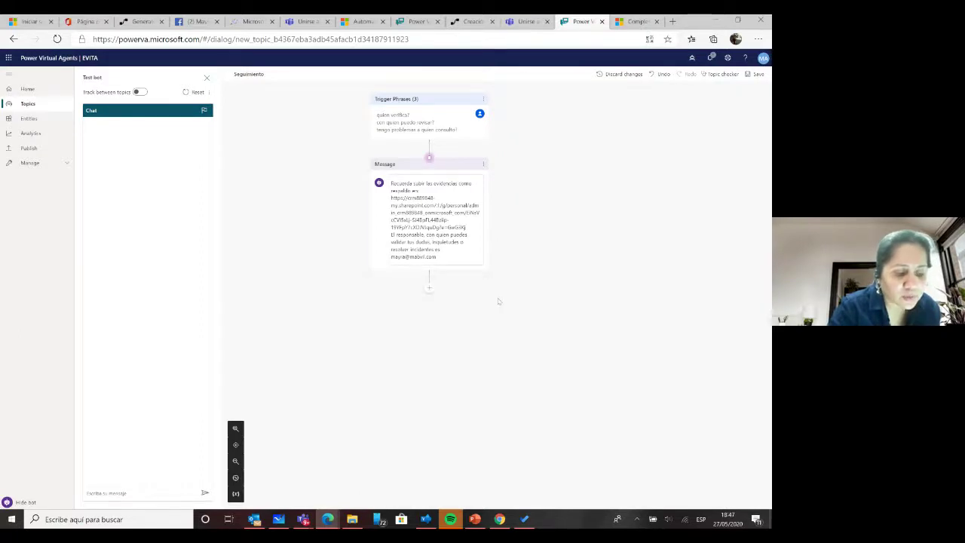
- Call an action after the Seguimiento message and create a new Power Automate flow for it
click(429, 288)
click(406, 308)
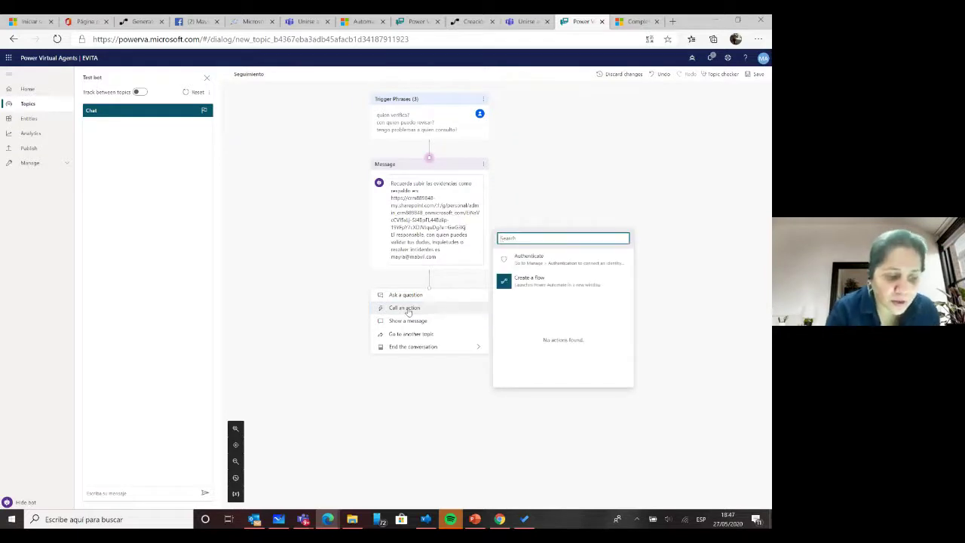
click(536, 288)
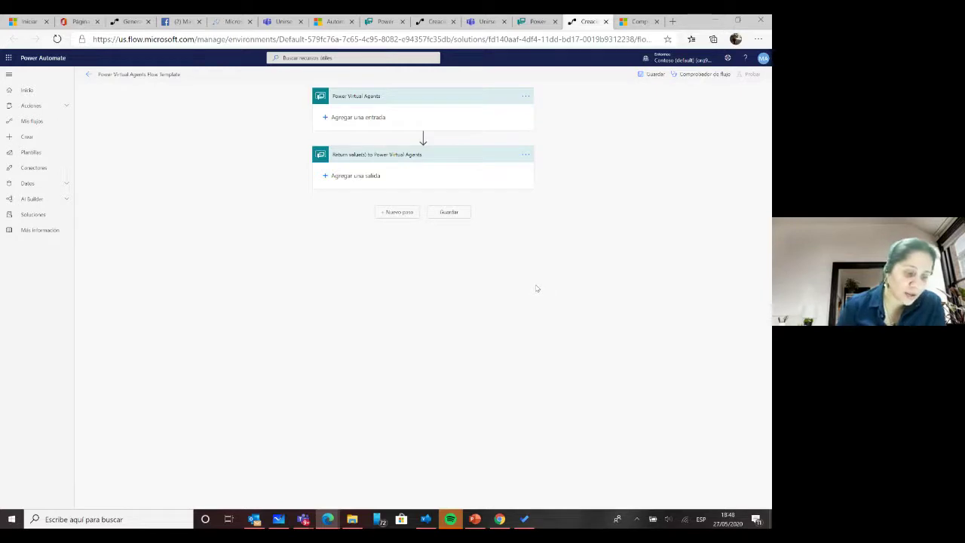
- Switch to the PowerPoint closing slide, highlight the presenter's contact e-mail and return to the flow template in the browser
click(474, 519)
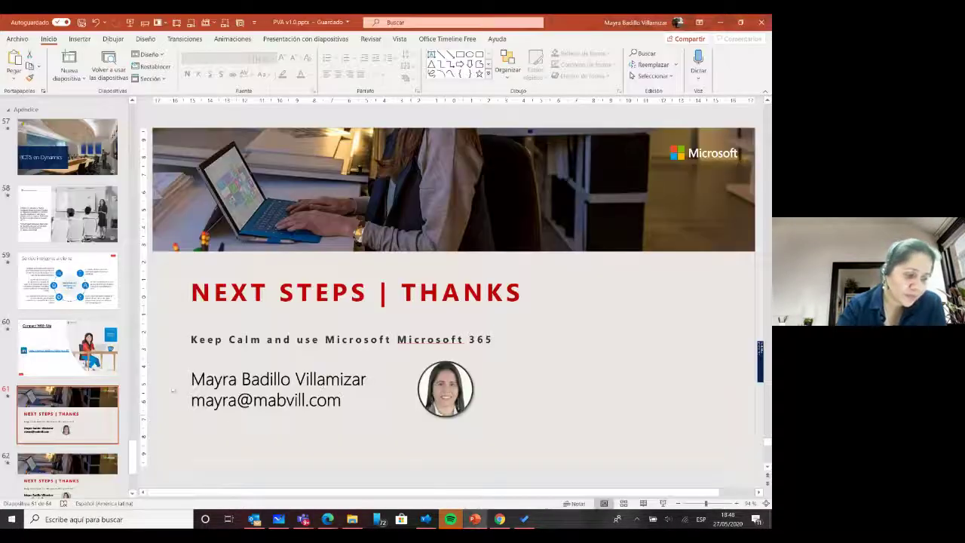
drag(192, 399, 334, 412)
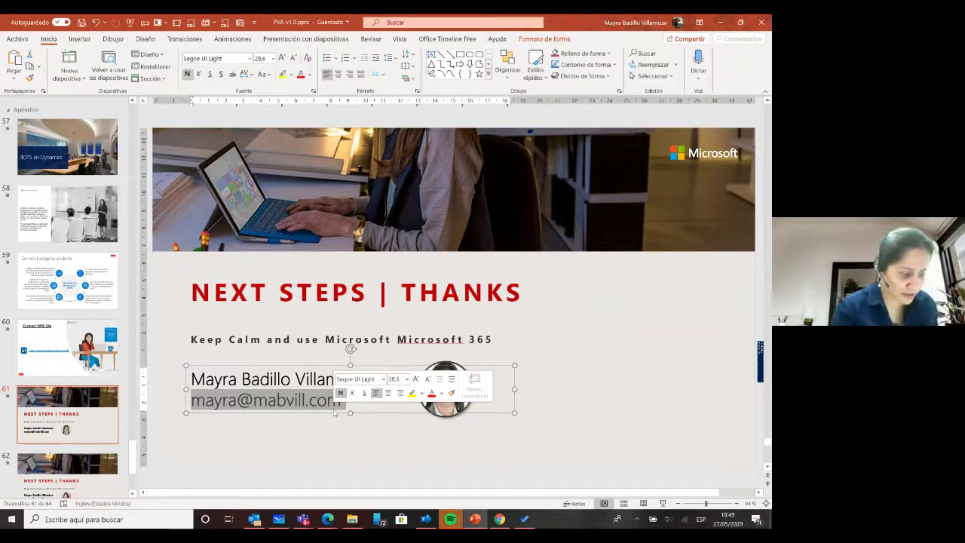
key(alt+Tab)
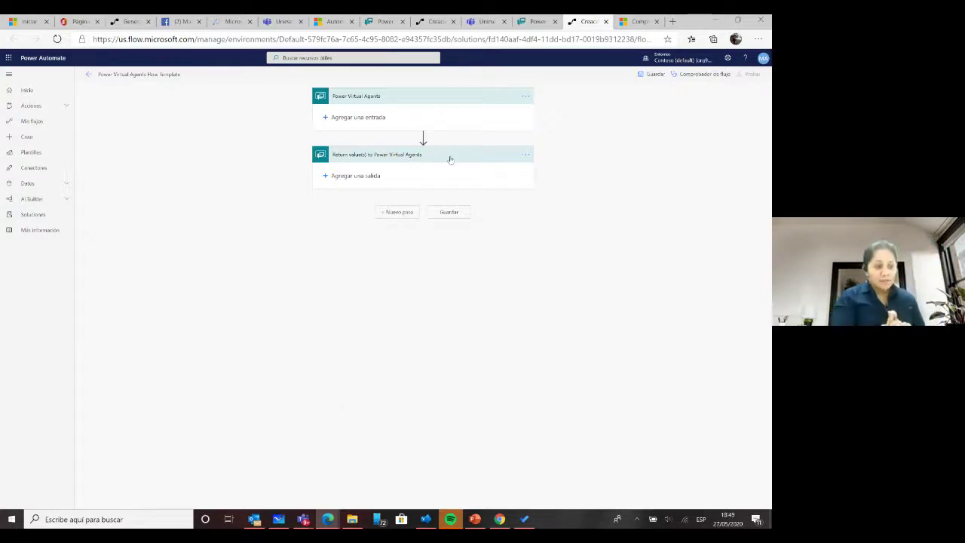
- Leave the flow template without saving and return to the Seguimiento topic in Power Virtual Agents
click(88, 76)
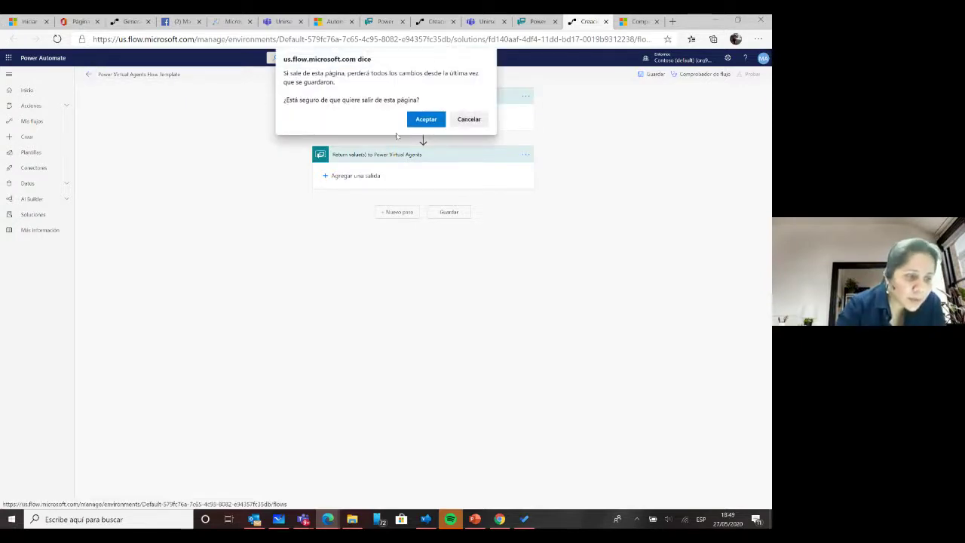
click(424, 122)
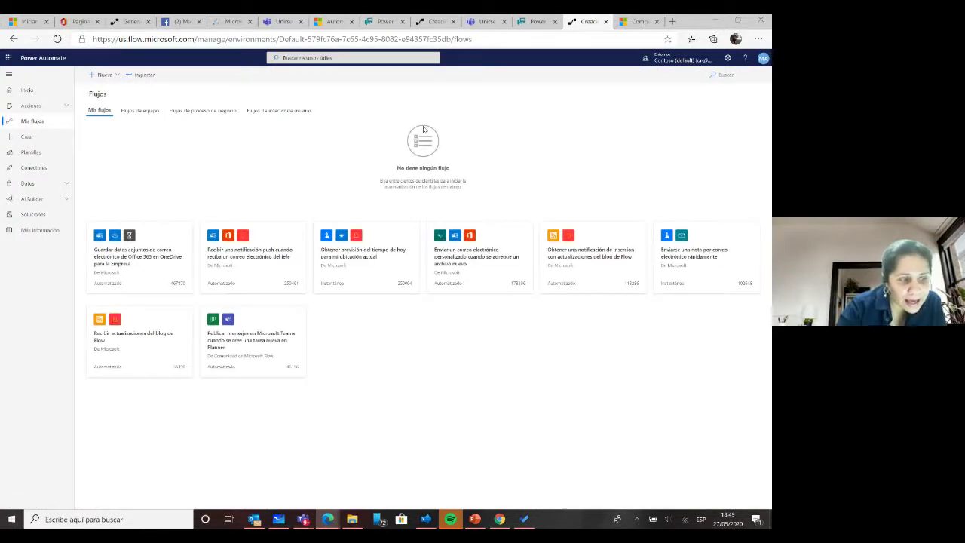
click(536, 22)
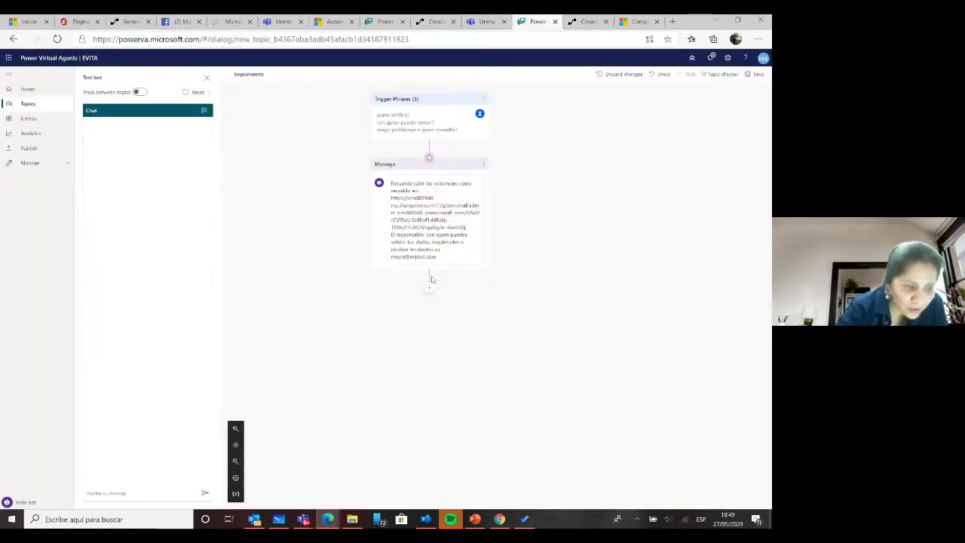
- End the Seguimiento conversation with a survey and save the topic
click(429, 289)
mouse_move(433, 349)
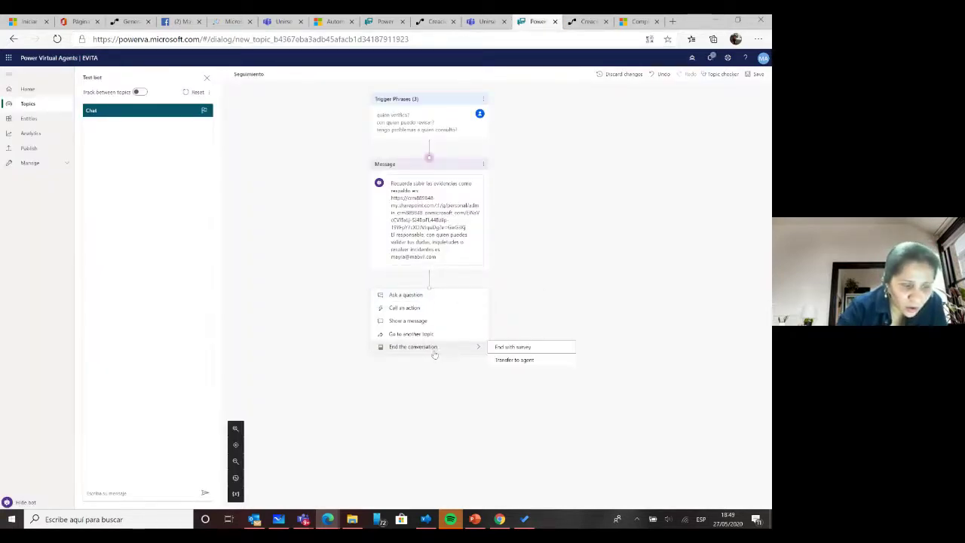
click(513, 348)
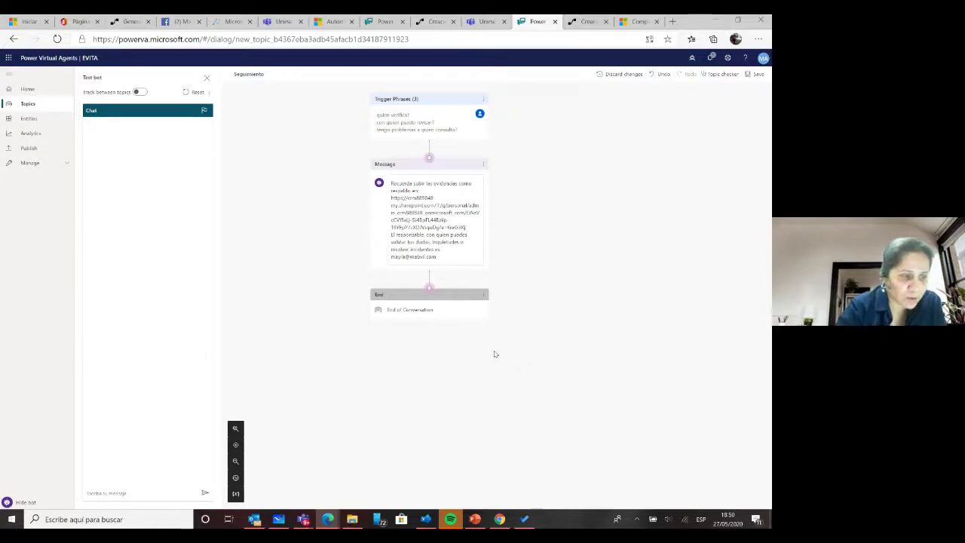
click(754, 74)
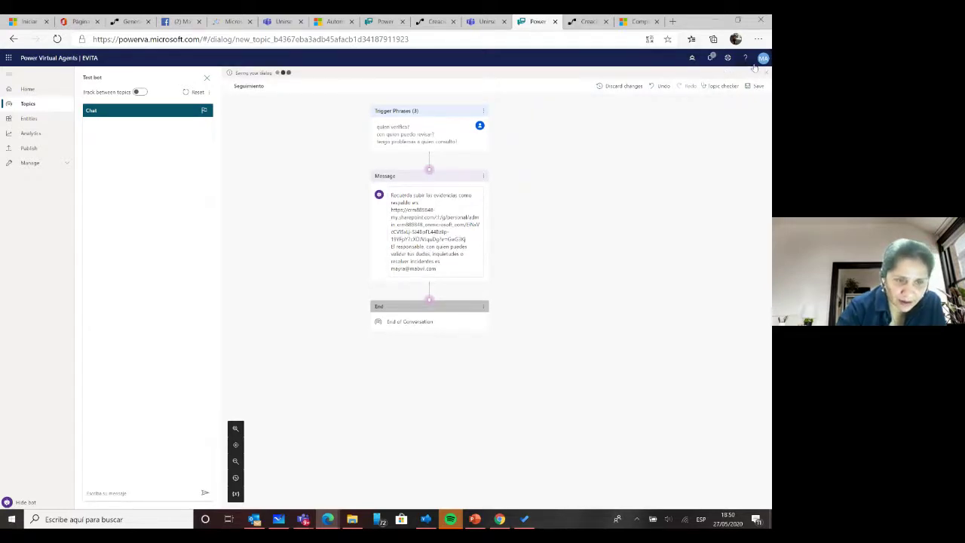
- Switch to the OMADEMO bot and open its topic list
click(692, 59)
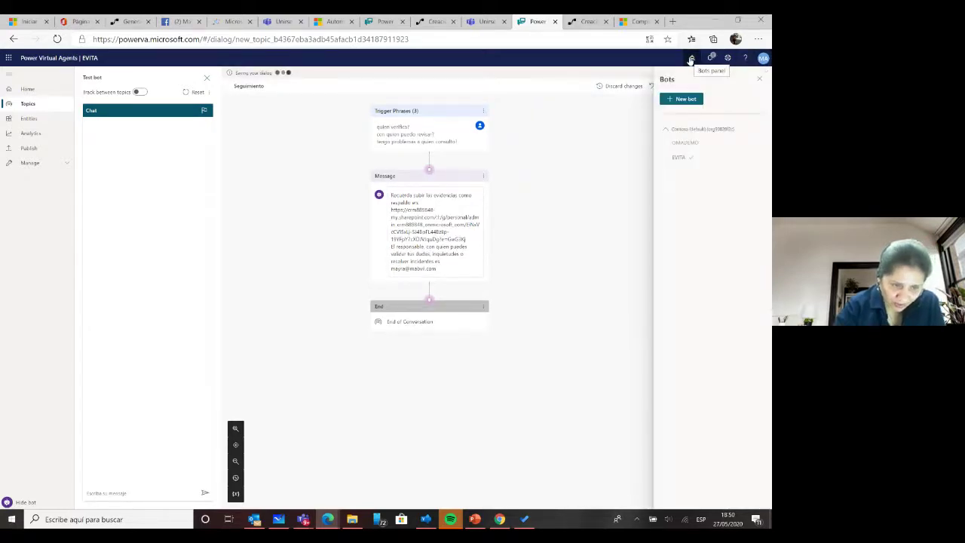
click(686, 144)
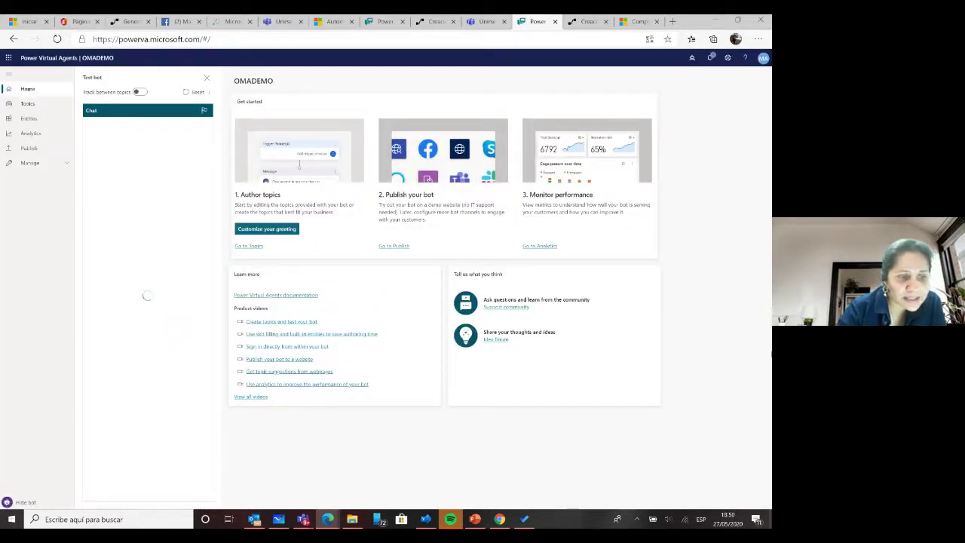
click(30, 107)
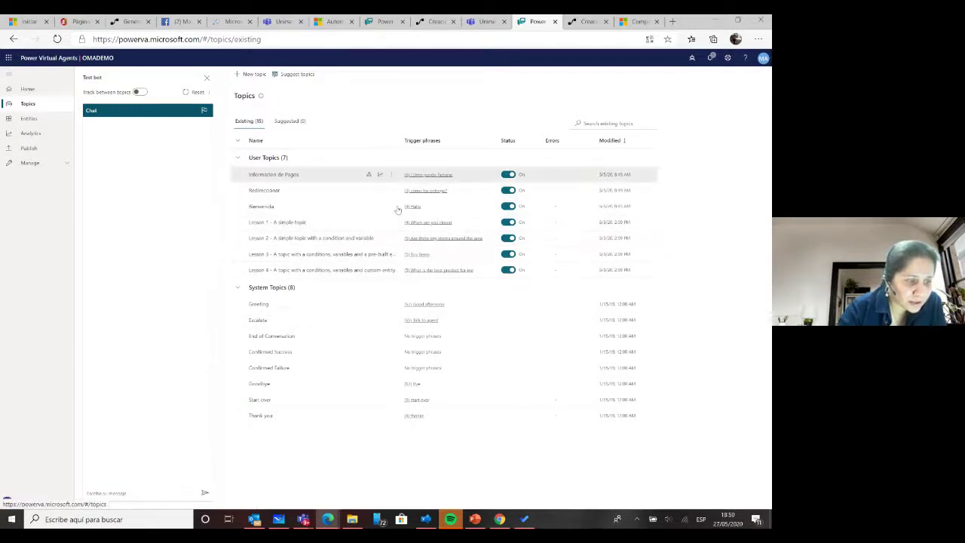
- Review the trigger phrases of the Informacion de Pagos topic and open it in the authoring canvas
mouse_move(427, 176)
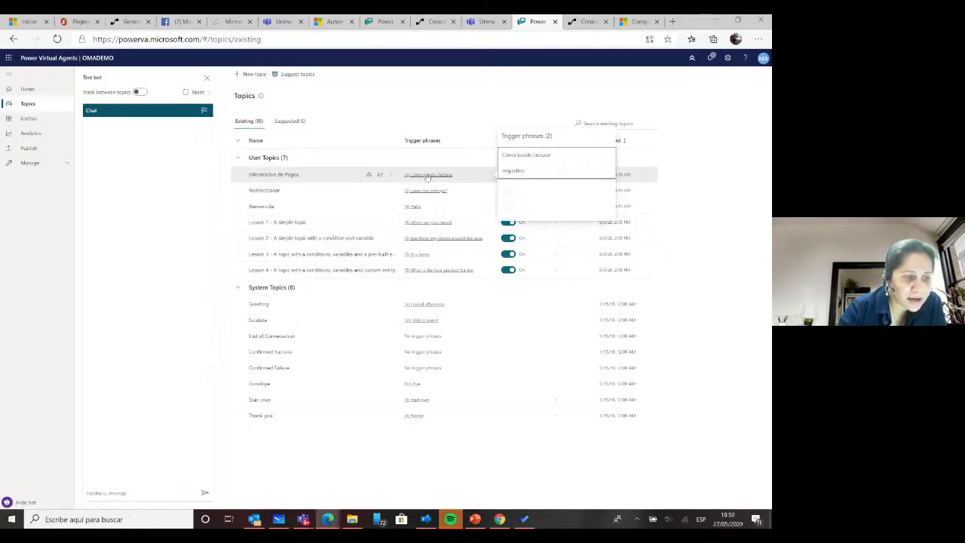
click(258, 175)
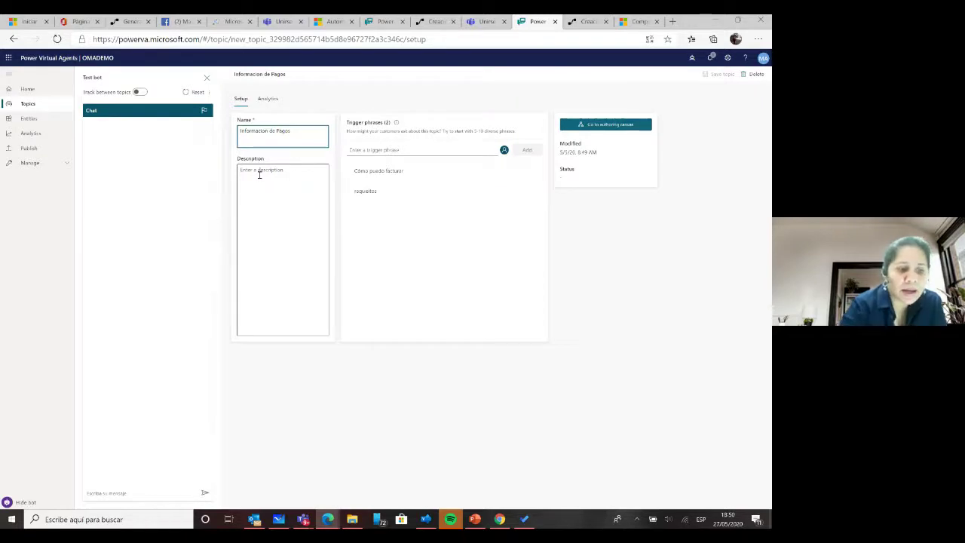
click(578, 128)
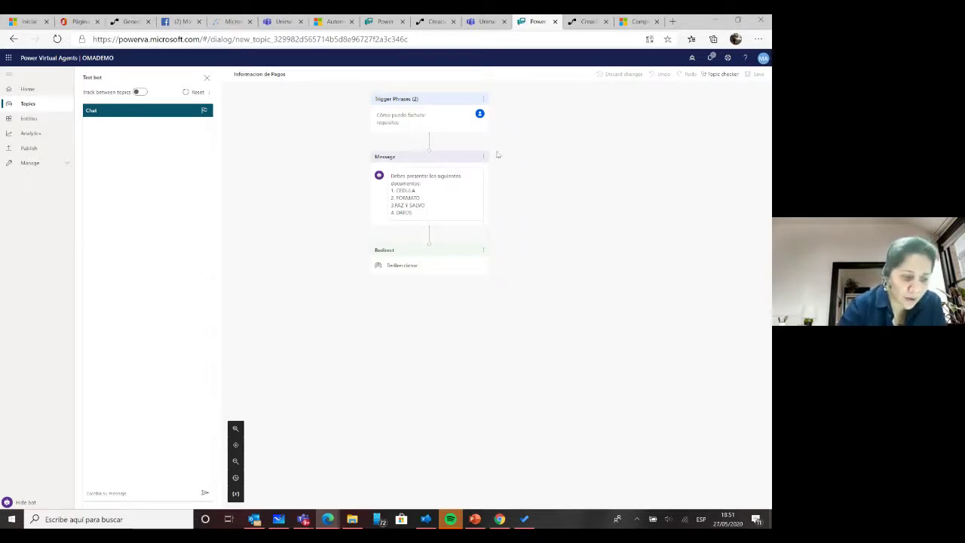
- Delete the redirect from Informacion de Pagos and create a Power Automate flow as the action after its message
click(483, 251)
click(496, 256)
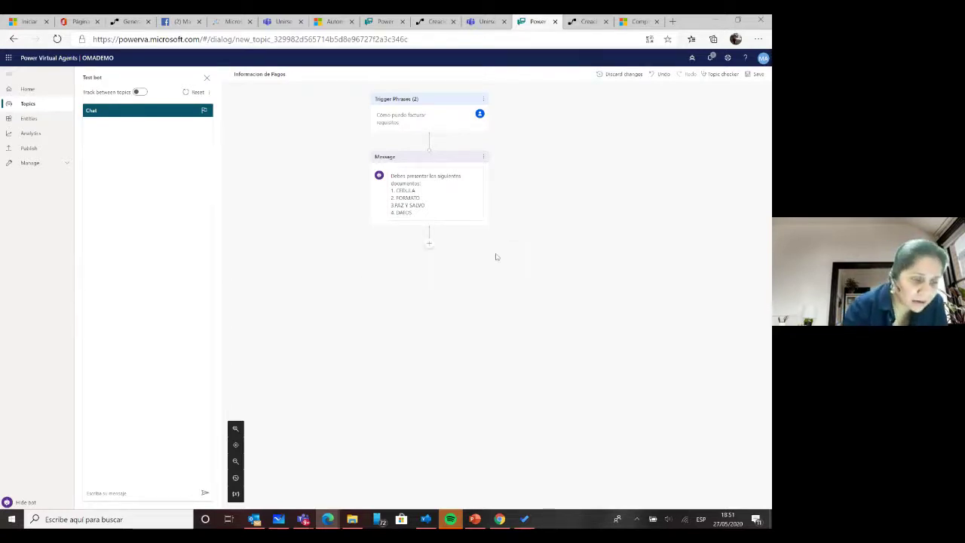
click(429, 244)
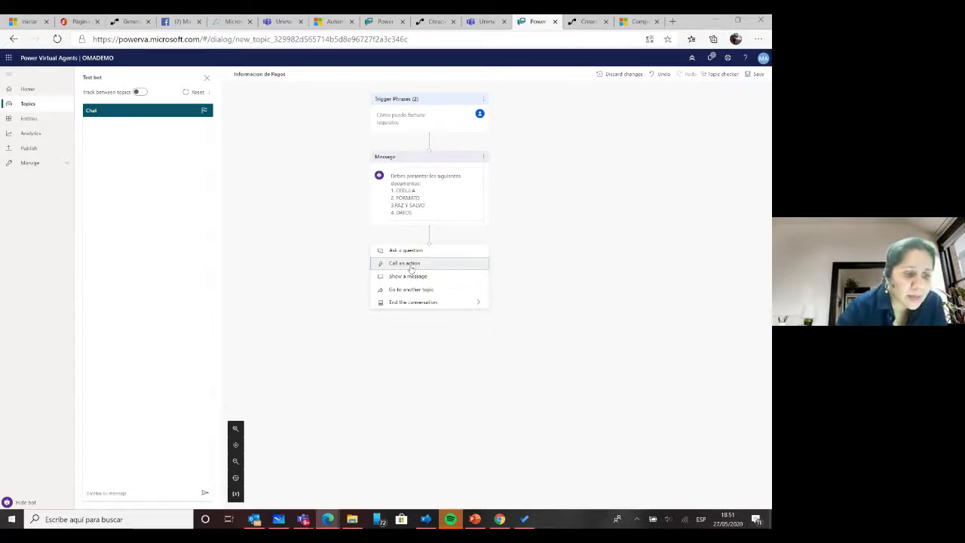
click(392, 265)
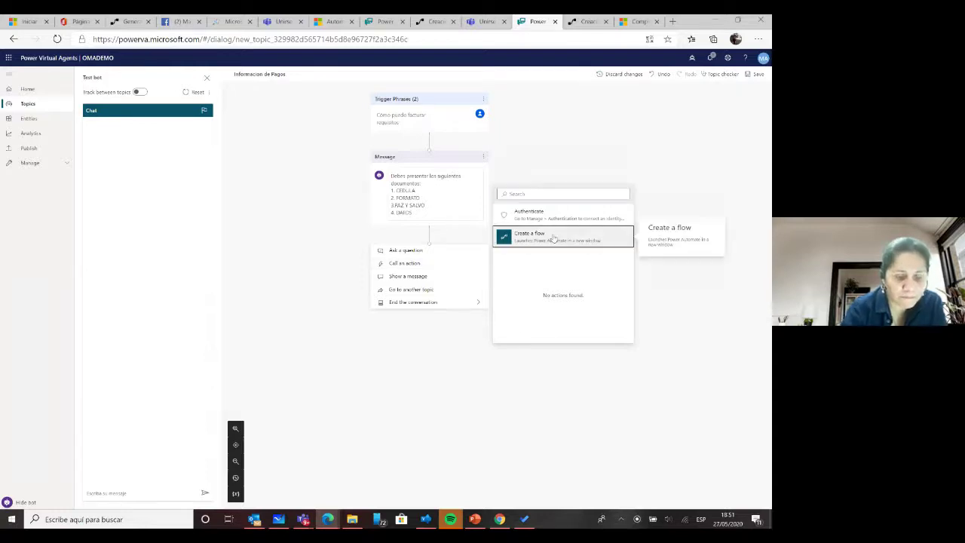
click(551, 237)
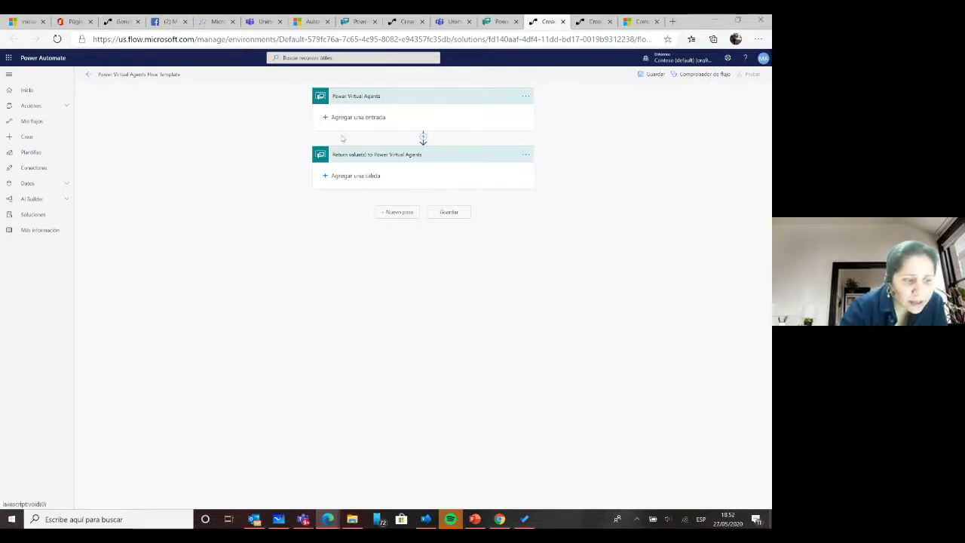
- Add a Sí/No input to the flow's Power Virtual Agents trigger
click(354, 117)
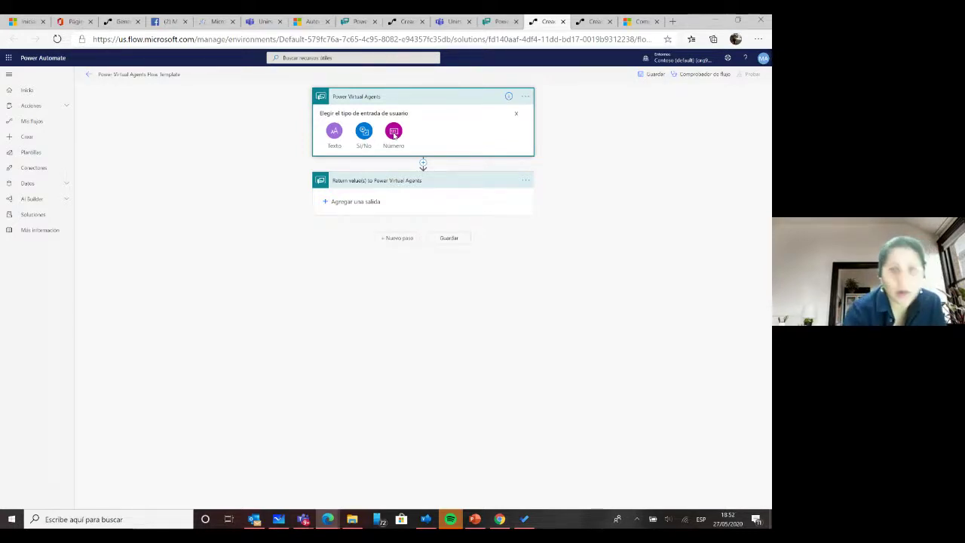
click(363, 134)
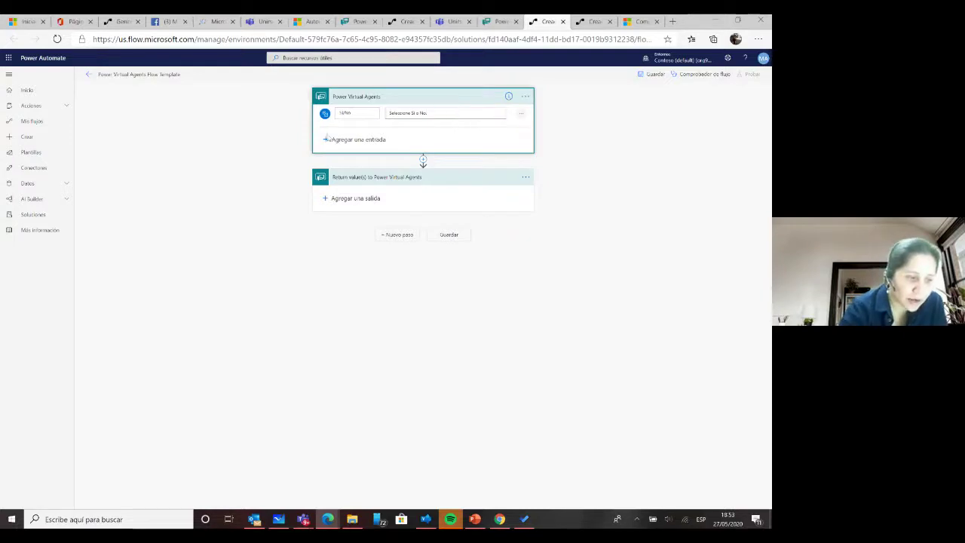
- Add a text output titled "reclamos de pagos" to the return step, with the Sí/No input as its value
click(364, 181)
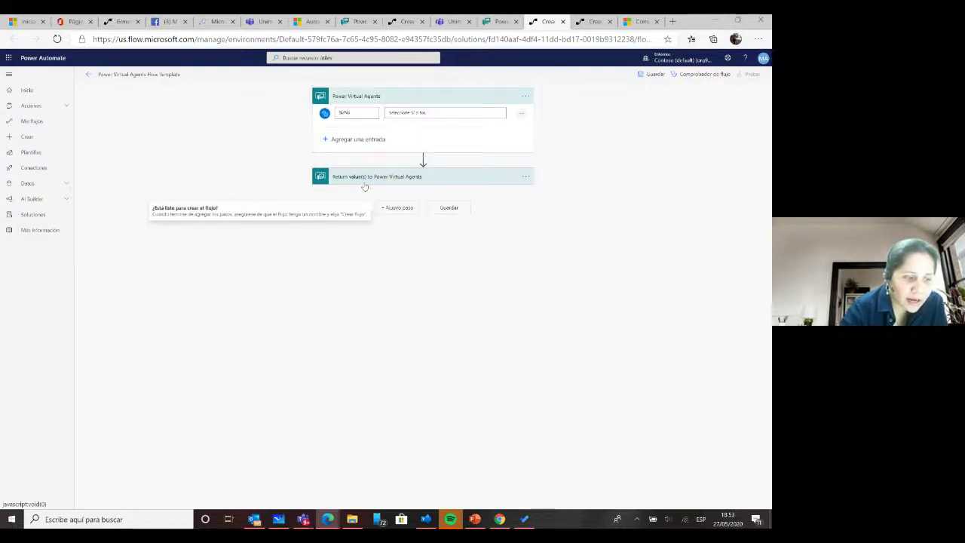
click(395, 181)
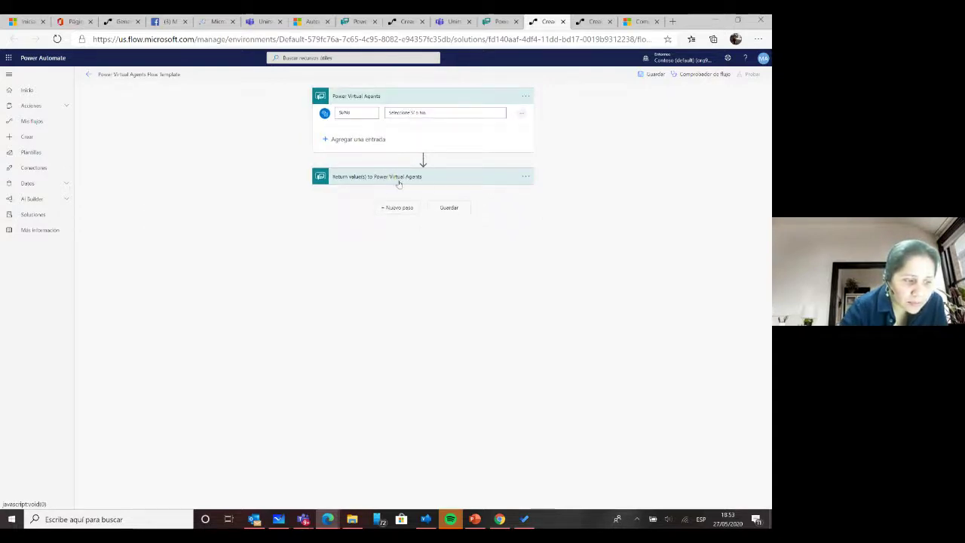
click(365, 197)
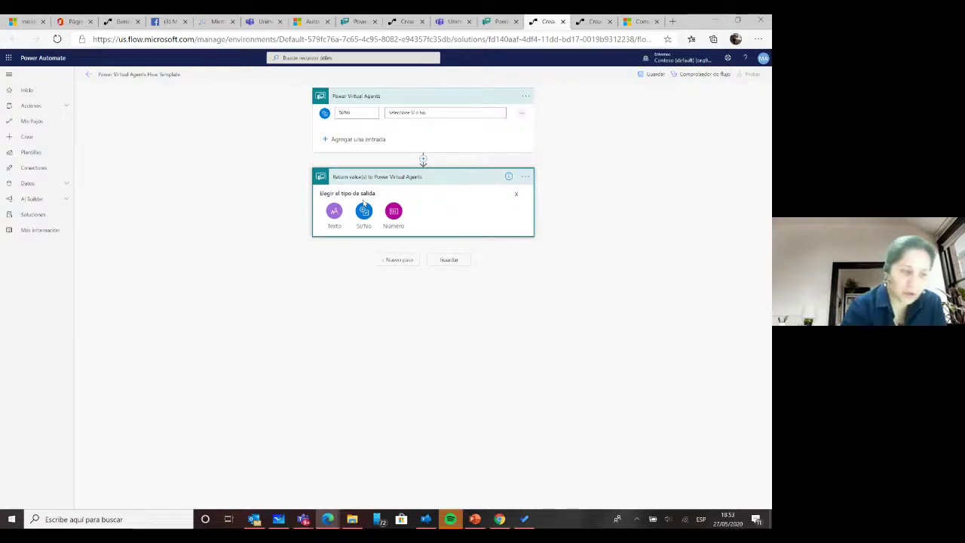
click(334, 211)
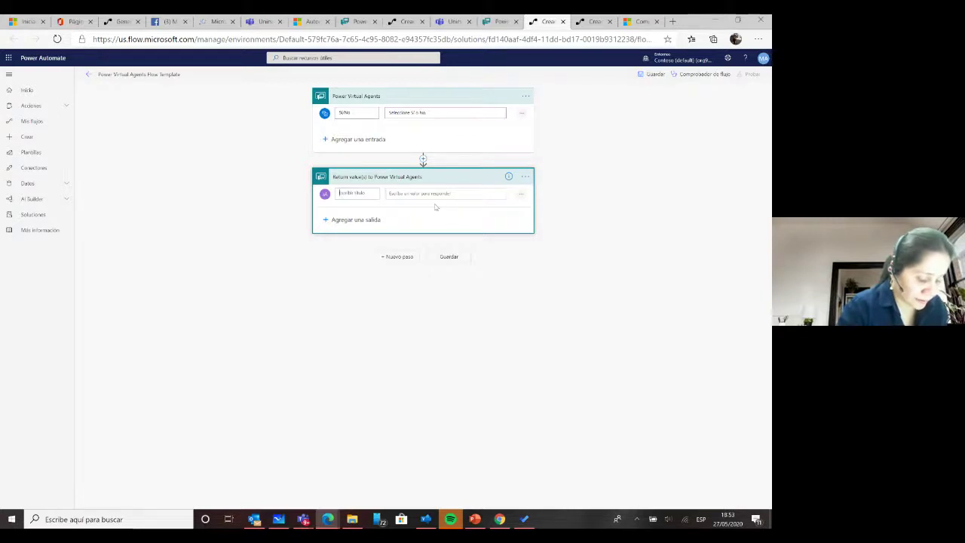
text(Me)
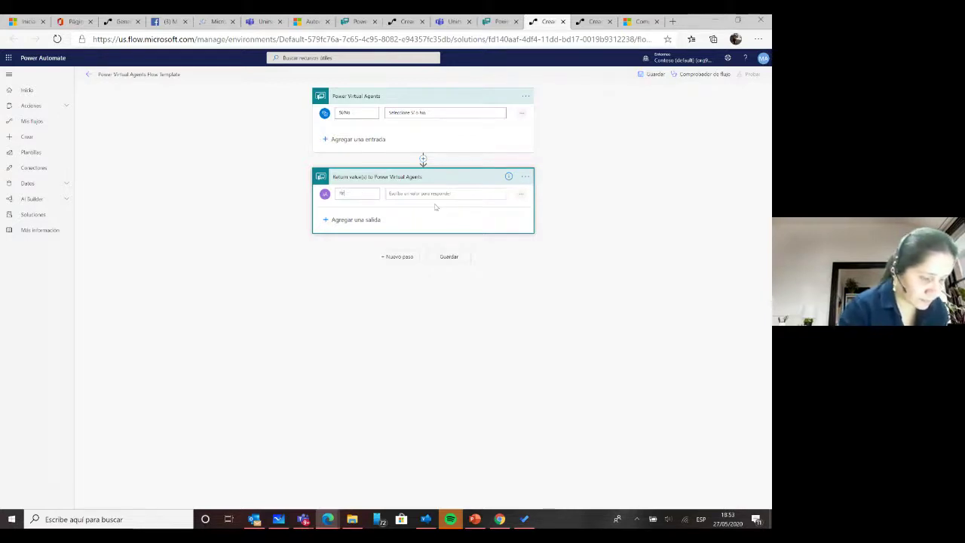
text(nsaje del p)
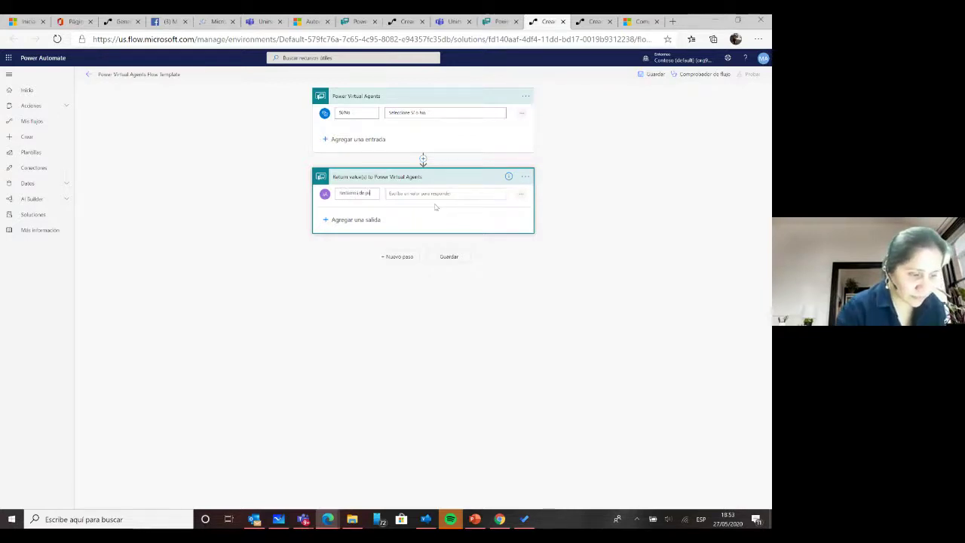
text(agos)
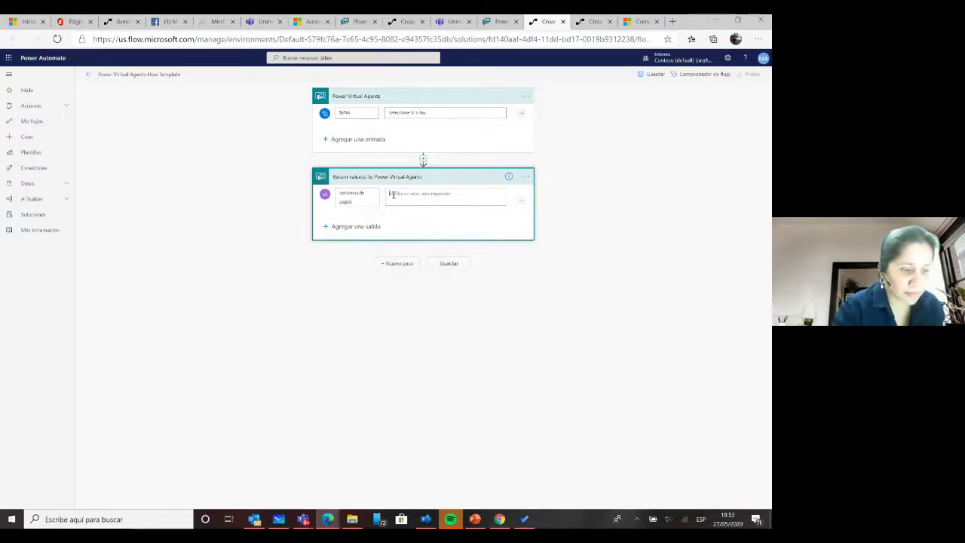
click(393, 195)
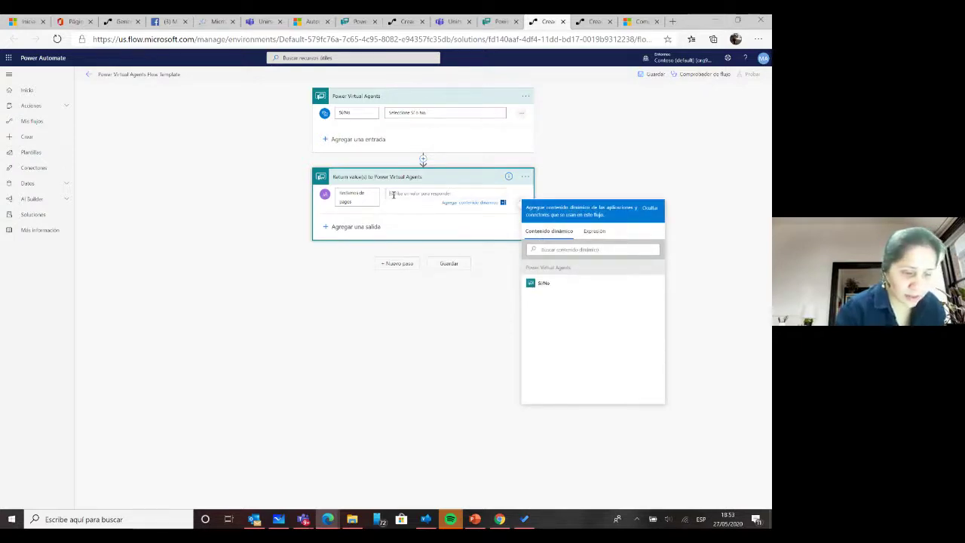
click(535, 285)
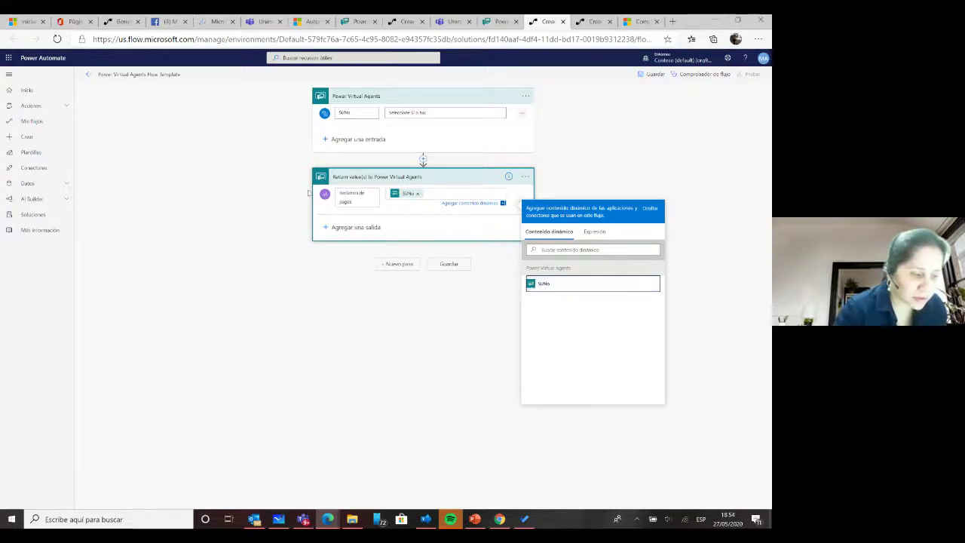
- Edit the text output's title to "Reclamos de pagos" and try to save the flow
key(BackSpace)
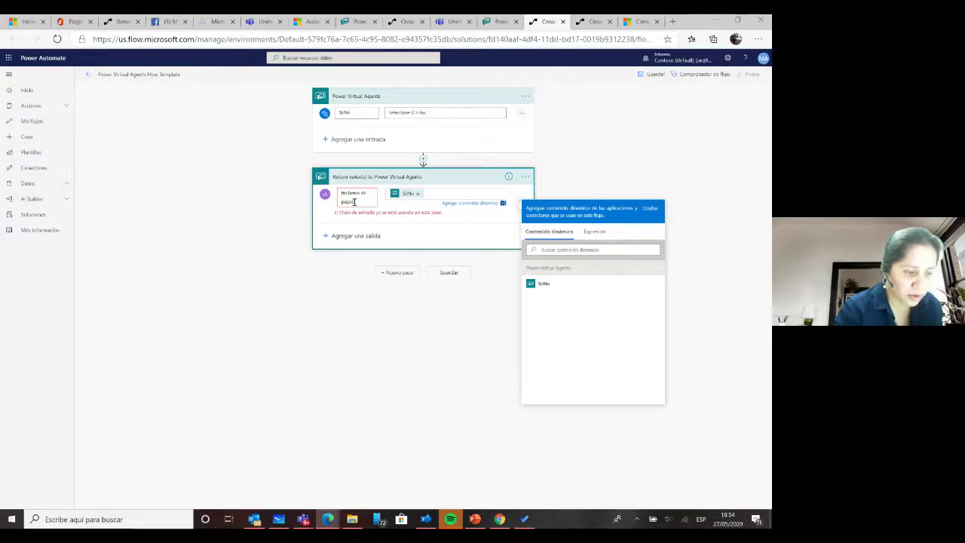
click(456, 206)
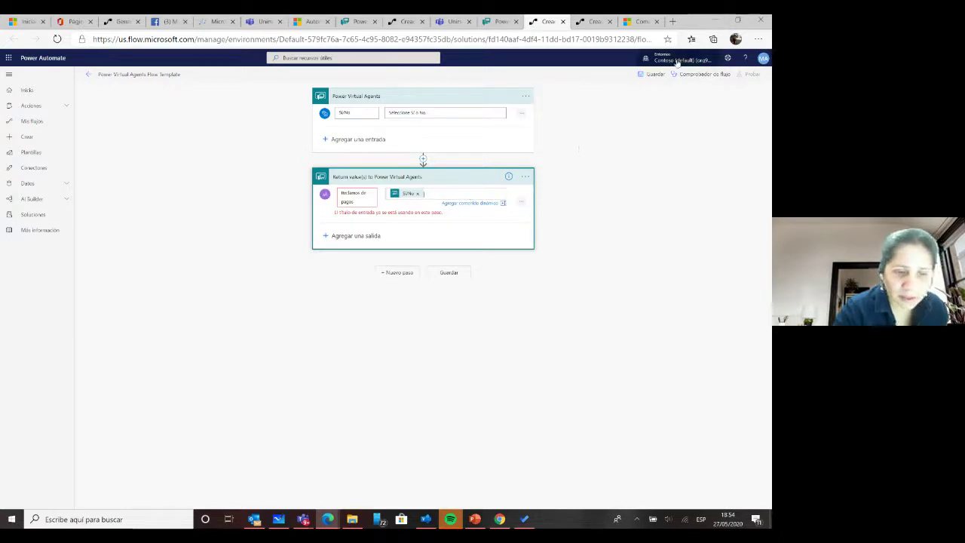
click(653, 75)
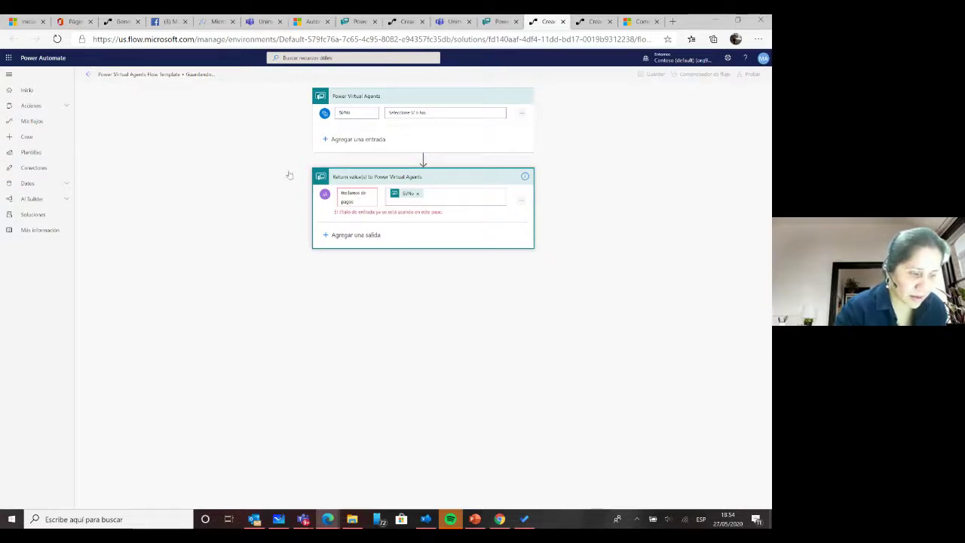
- Reload the flow page, discarding its unsaved changes, and add a Sí/No input to the Power Virtual Agents trigger
click(58, 40)
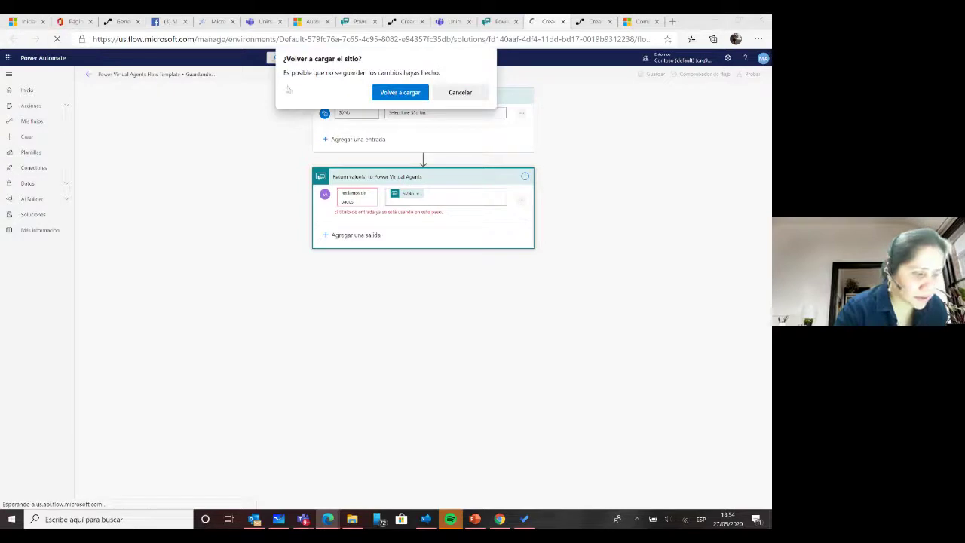
click(399, 95)
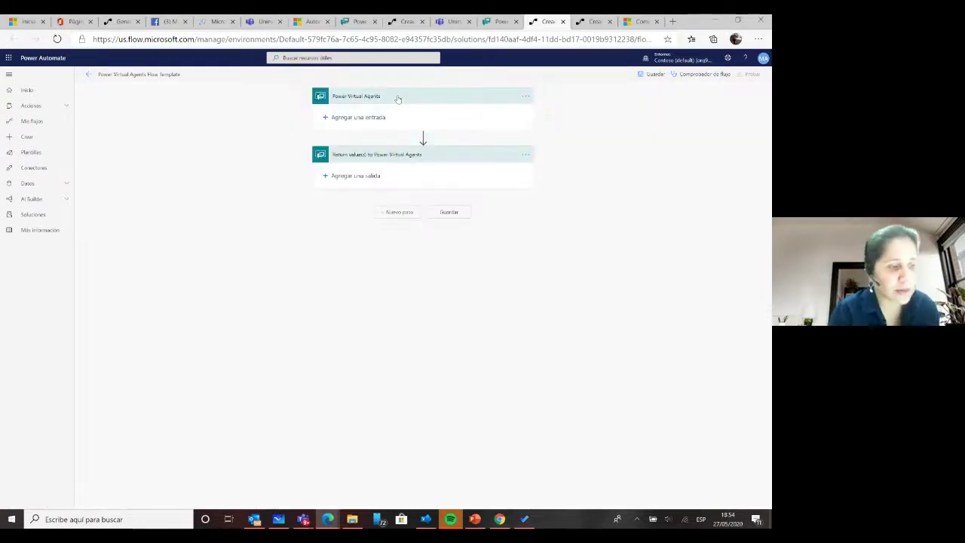
click(348, 124)
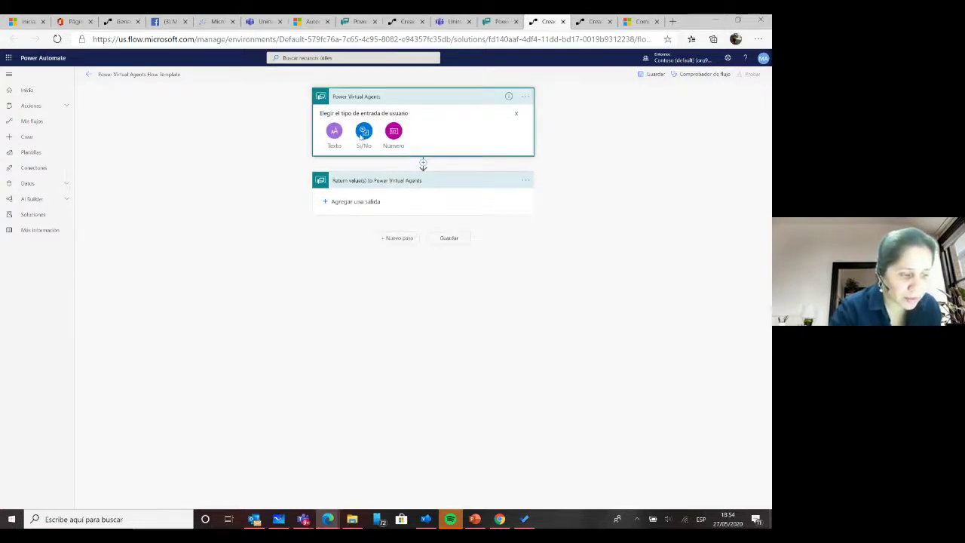
click(365, 131)
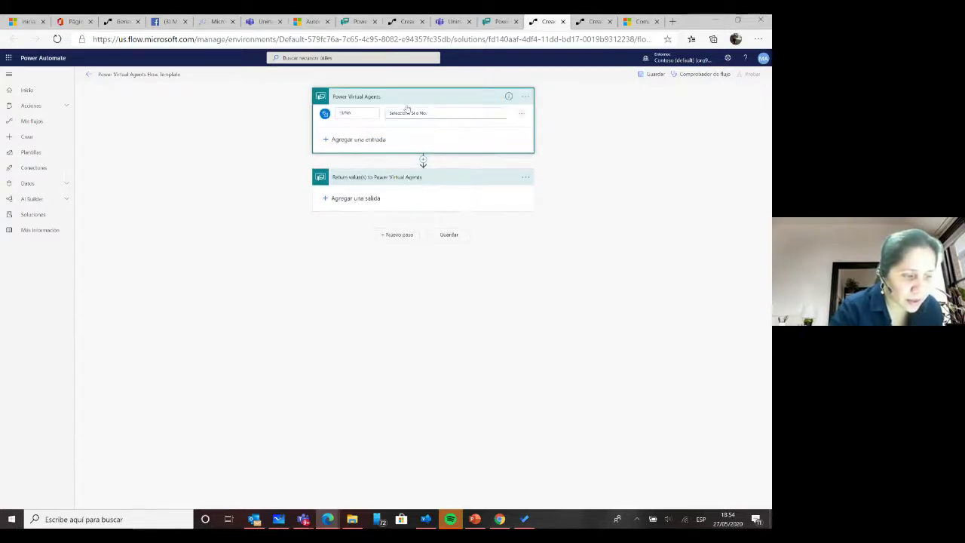
- Add a text output titled "redireccionar pago" to the return step, using the Sí/No input as its value
click(400, 199)
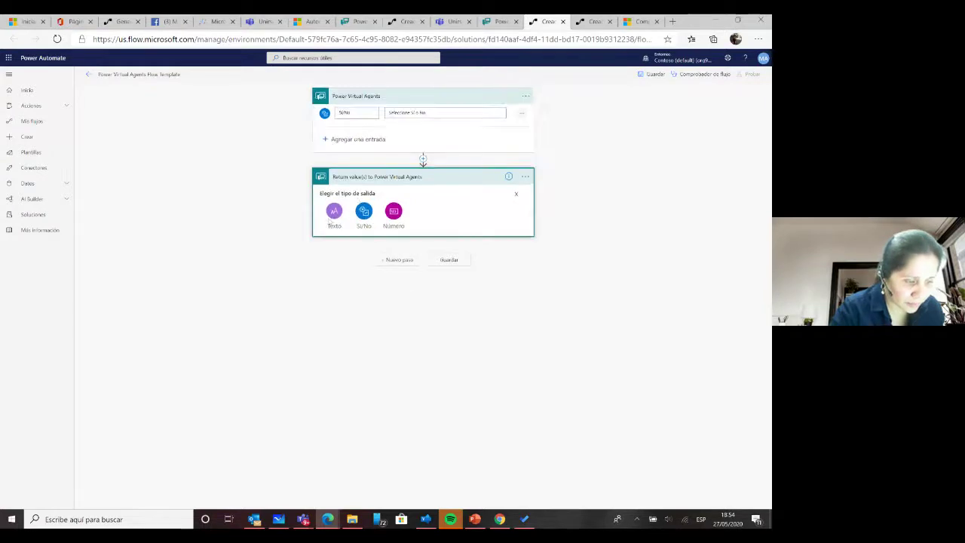
click(333, 213)
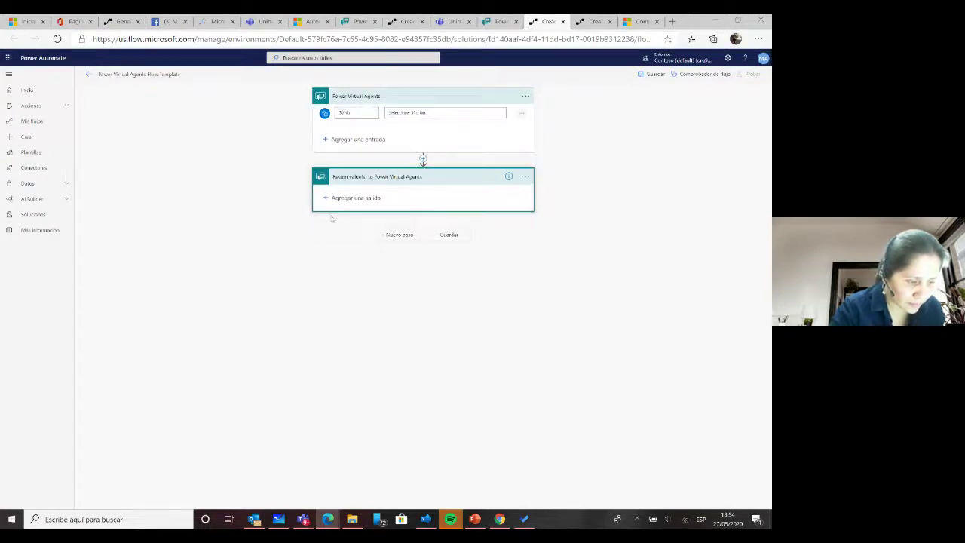
click(340, 194)
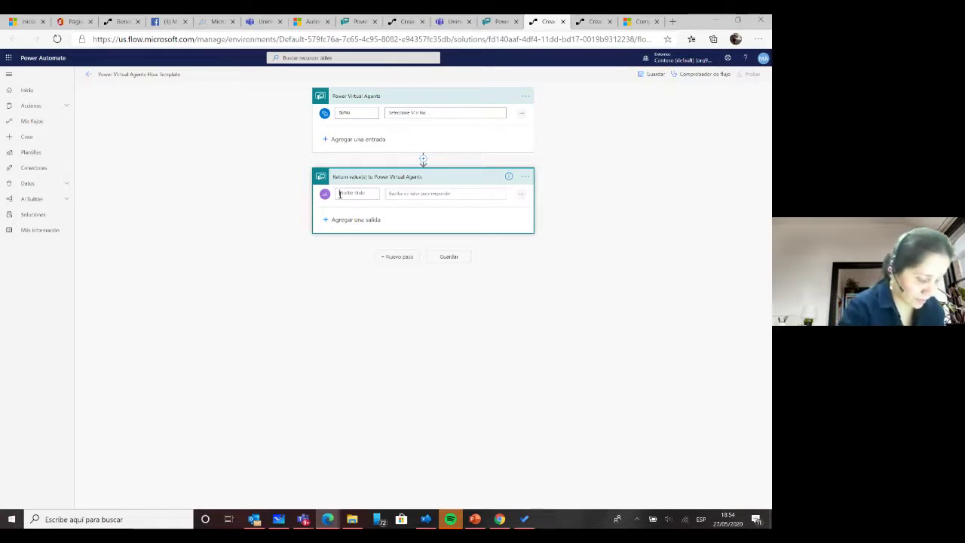
text(ResultadoEstimar pago)
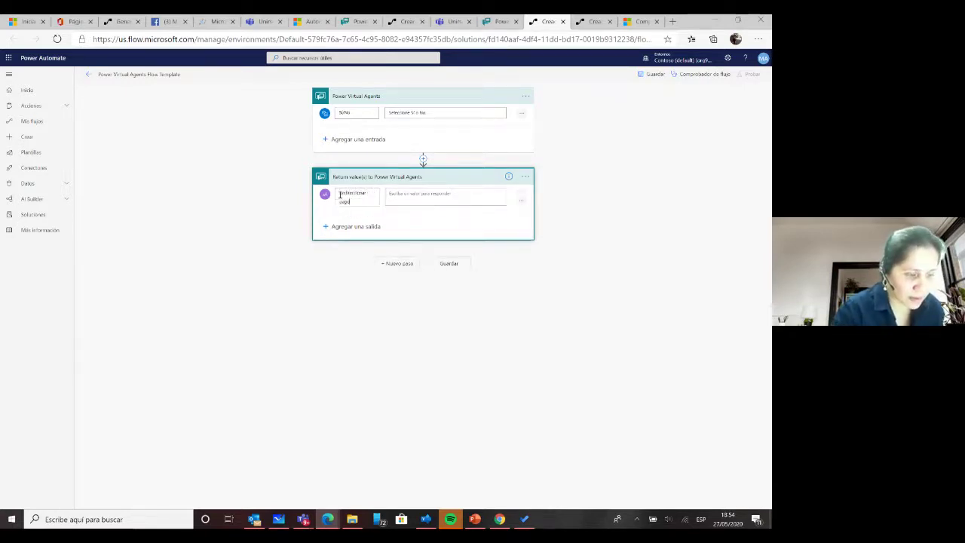
click(416, 194)
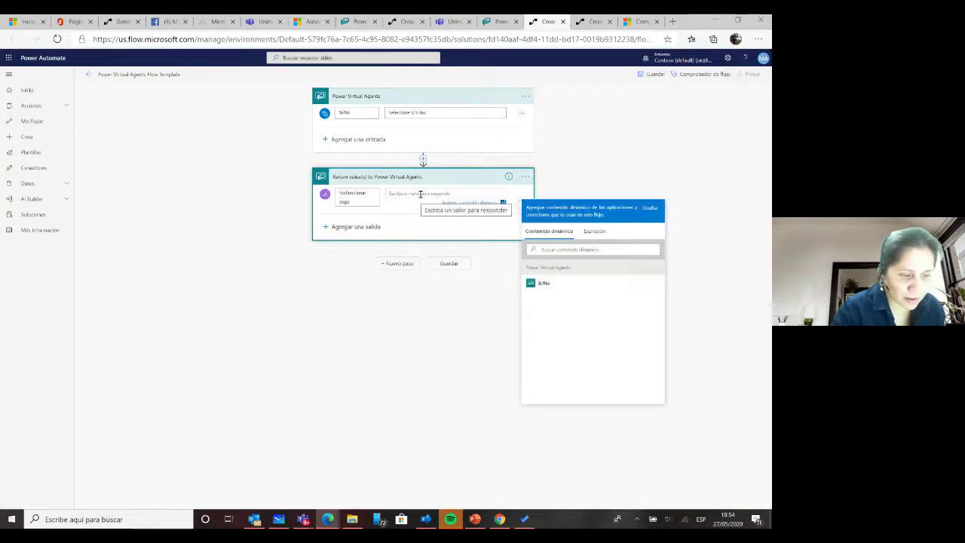
click(558, 284)
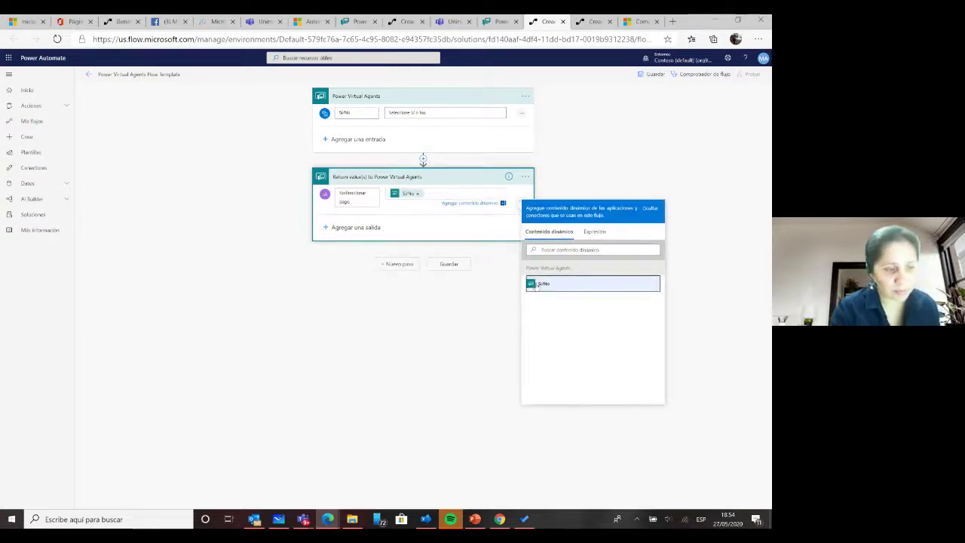
click(425, 320)
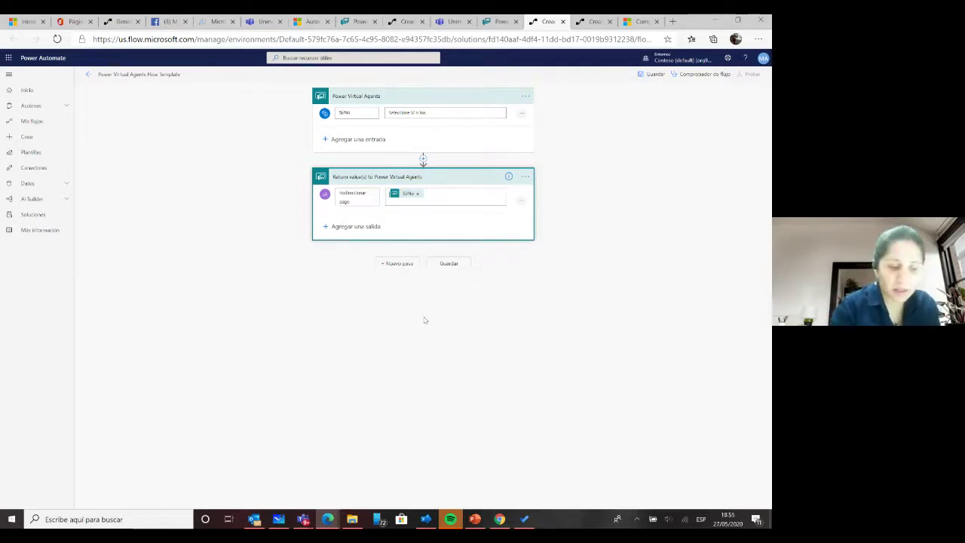
- Look over the actions offered for a new step without adding one, and save the flow
click(397, 263)
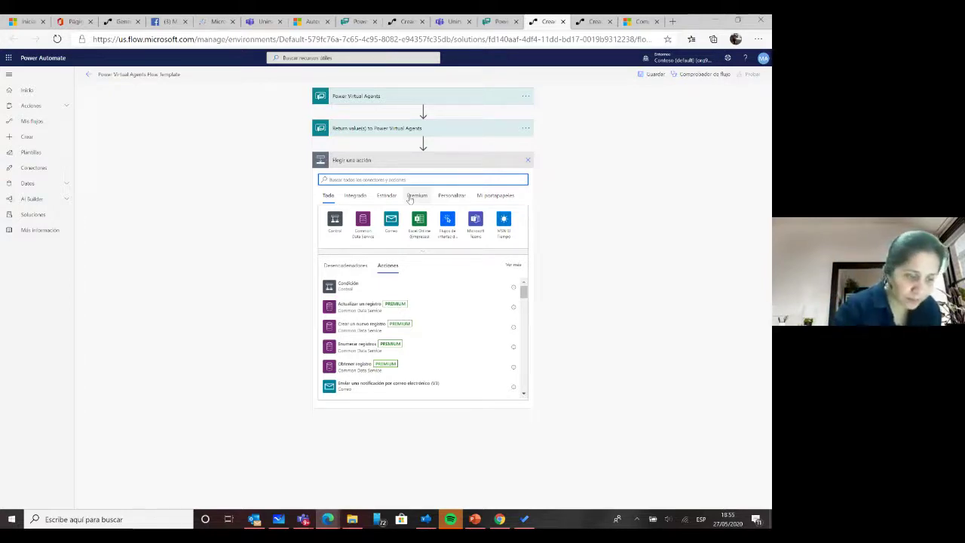
click(528, 161)
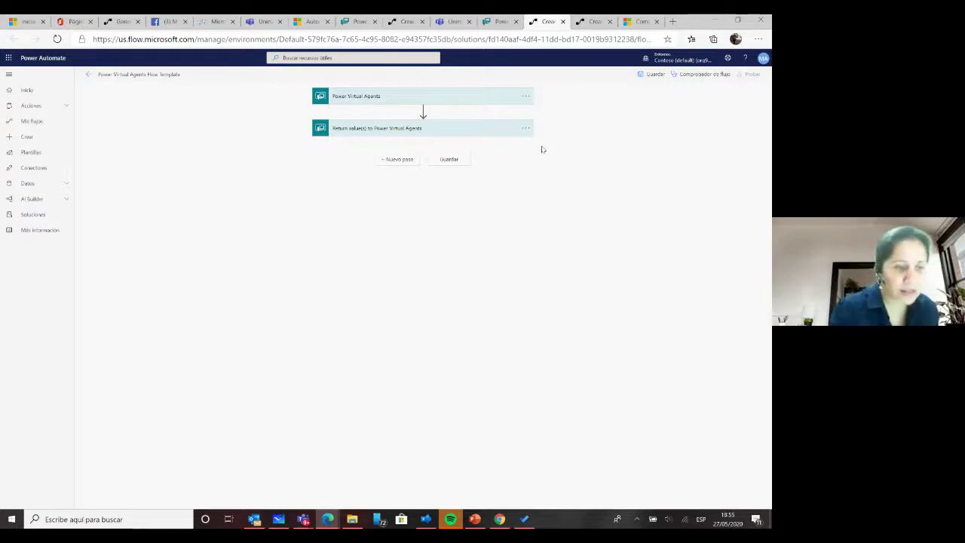
click(638, 74)
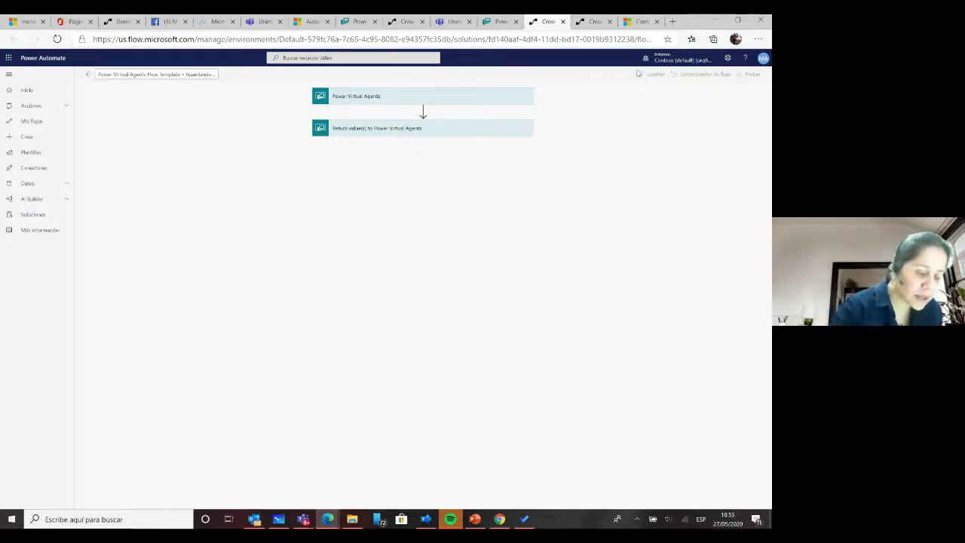
- Switch back to Power Virtual Agents, select the EVITA bot, and open its topic list
click(496, 22)
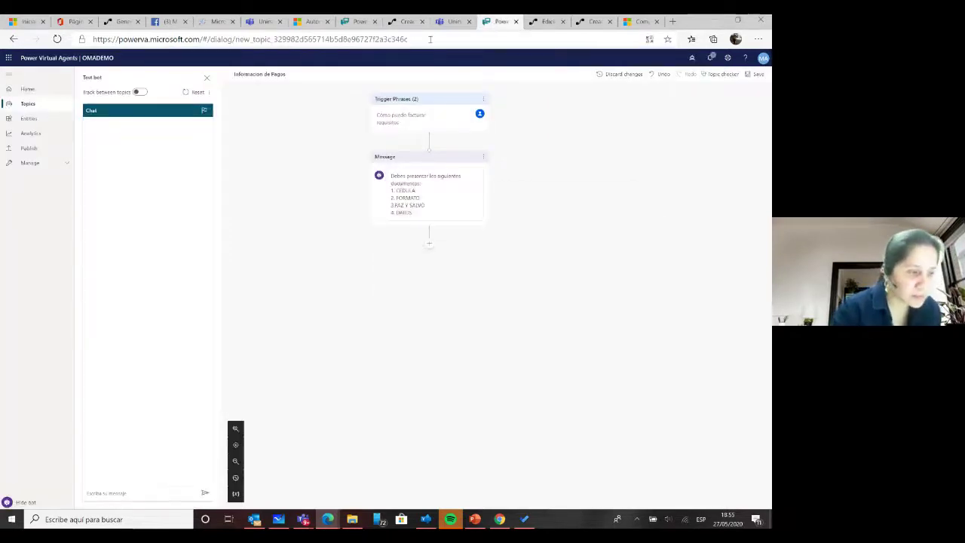
click(348, 25)
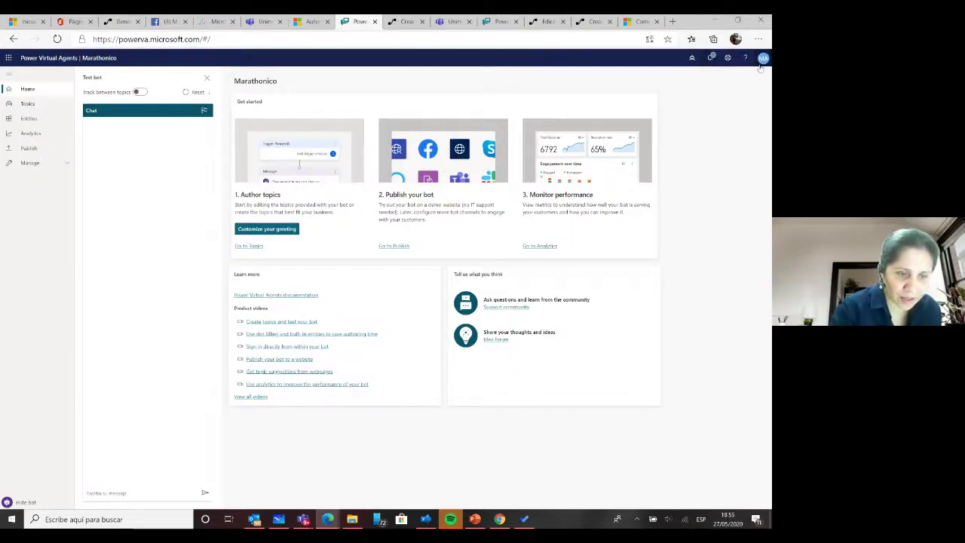
click(692, 58)
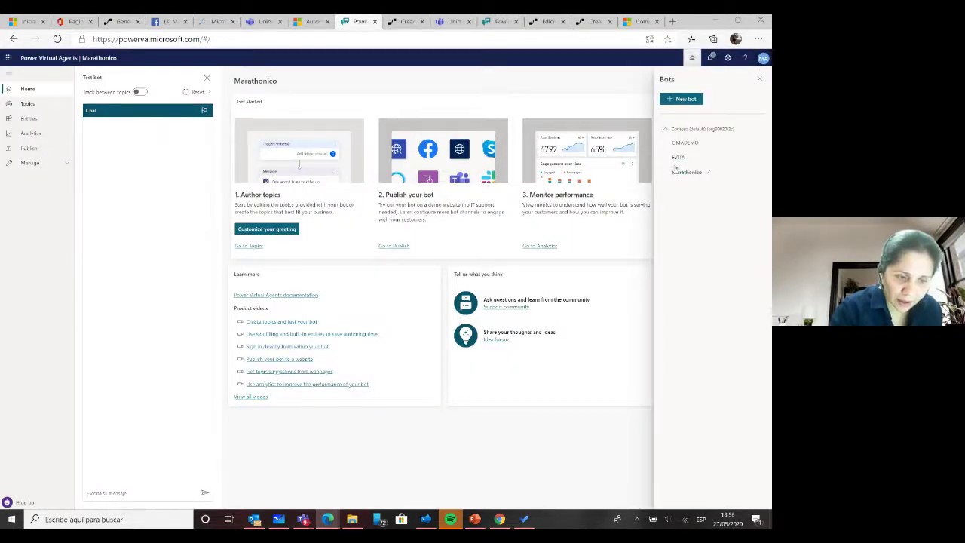
click(683, 158)
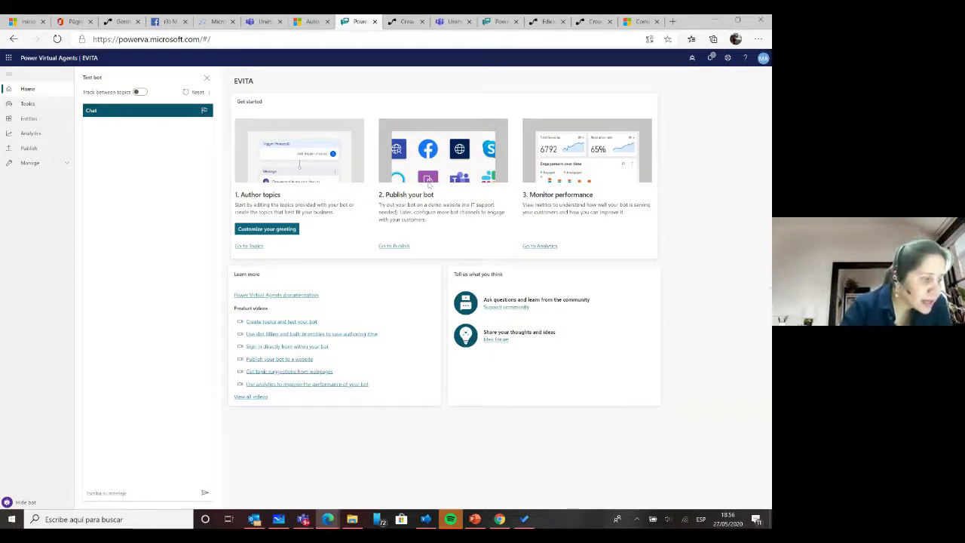
click(28, 121)
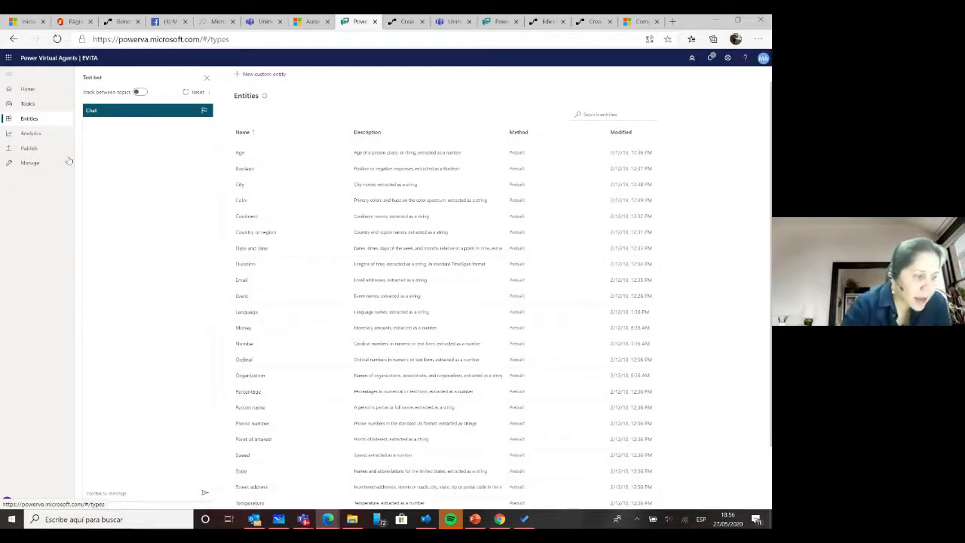
click(21, 107)
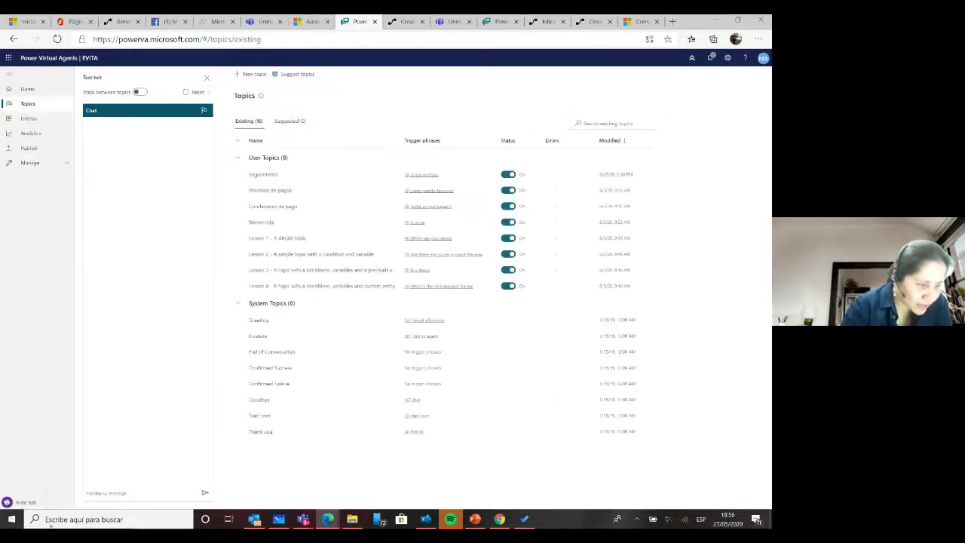
- Test the bot in chat by sending "Hello" and asking "cómo puedo facturar"
click(116, 494)
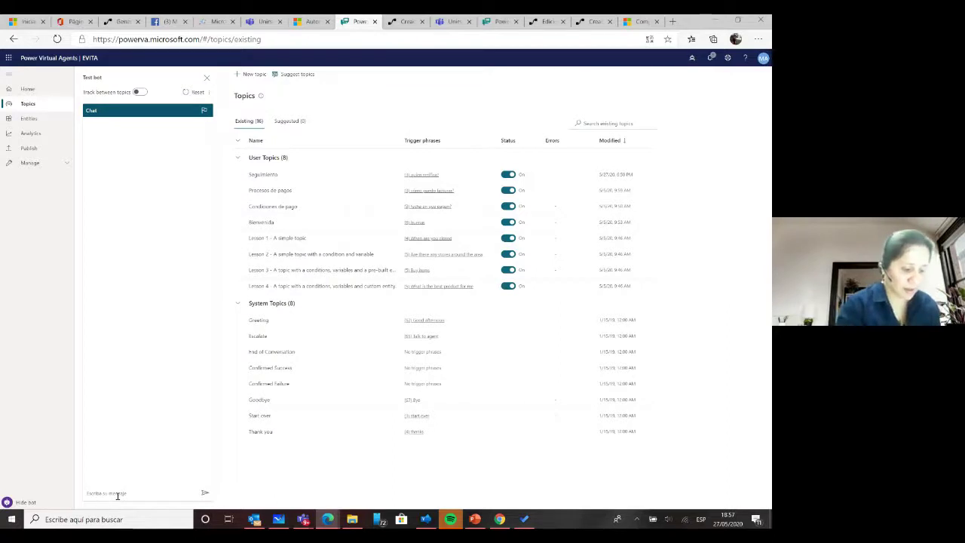
text(Hello)
key(Return)
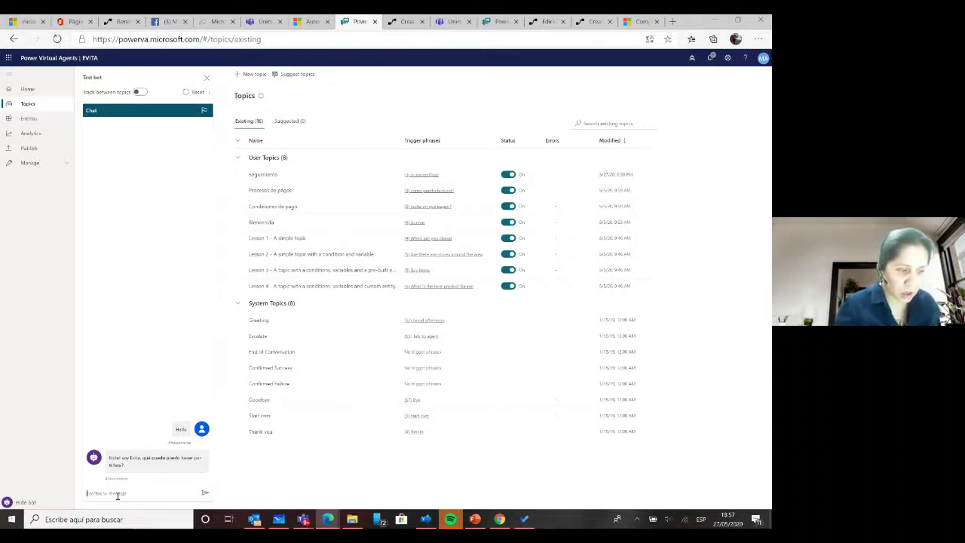
text(como pue)
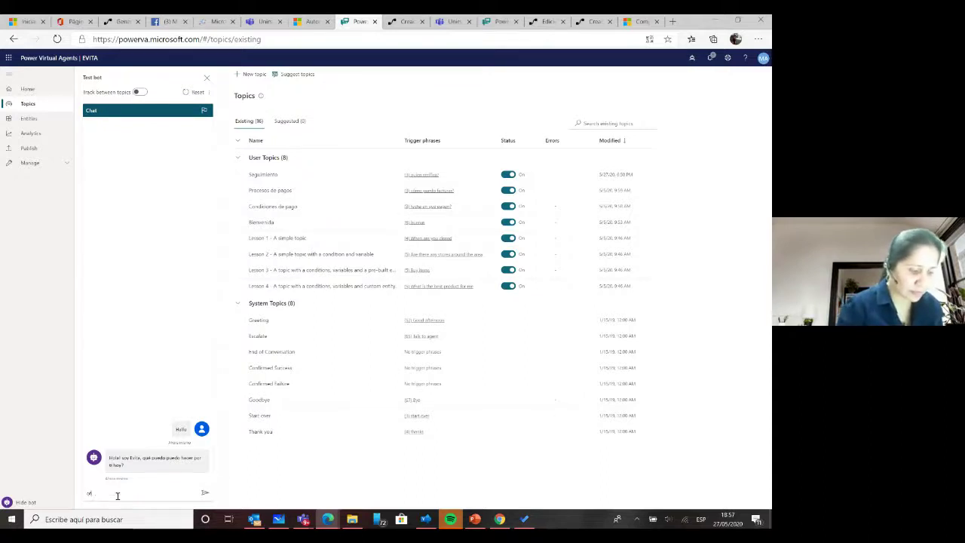
text(do hacturar)
key(Return)
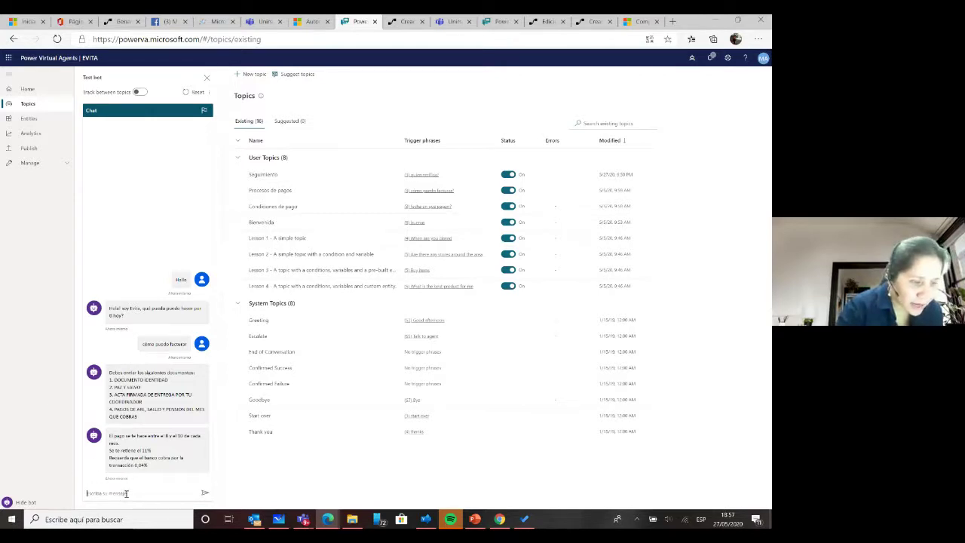
- Ask the bot "cómo puedo facturar?" with a question mark, followed by the trigger phrase "quien verifica?"
text(cómo p)
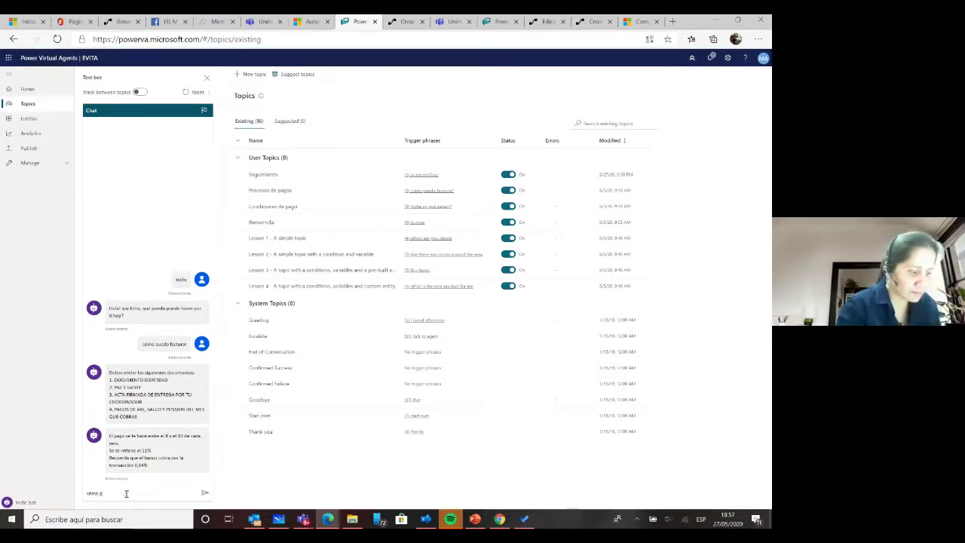
text(uedo facturar?)
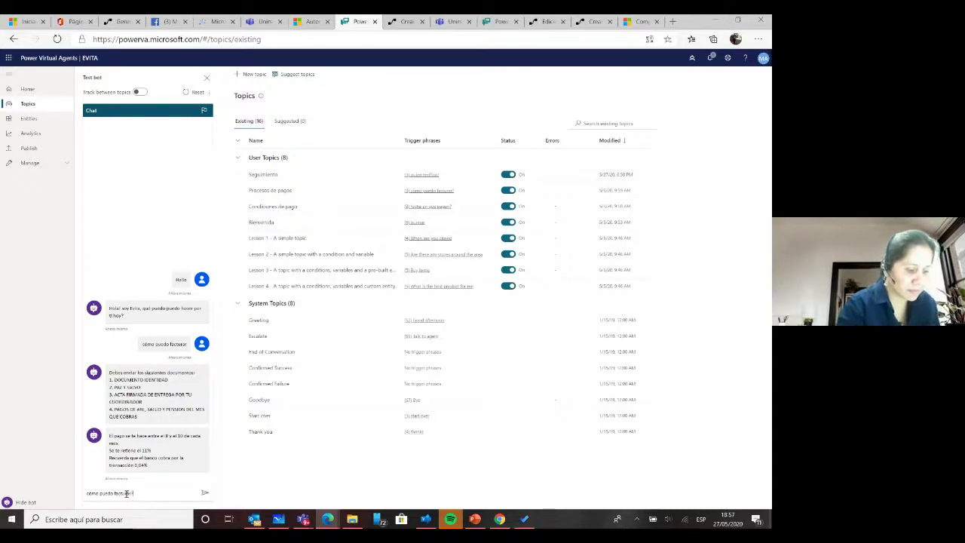
key(Return)
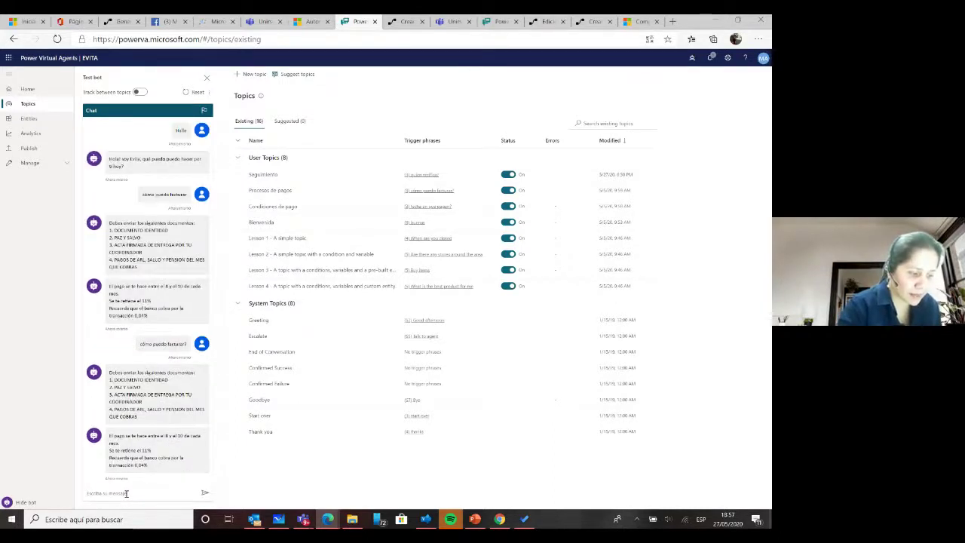
text(q)
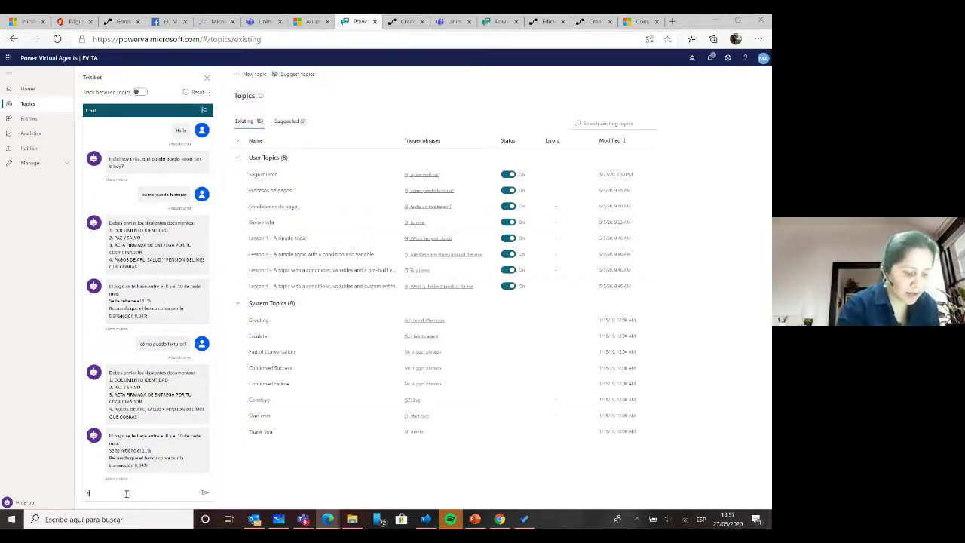
text(uiero verifica?)
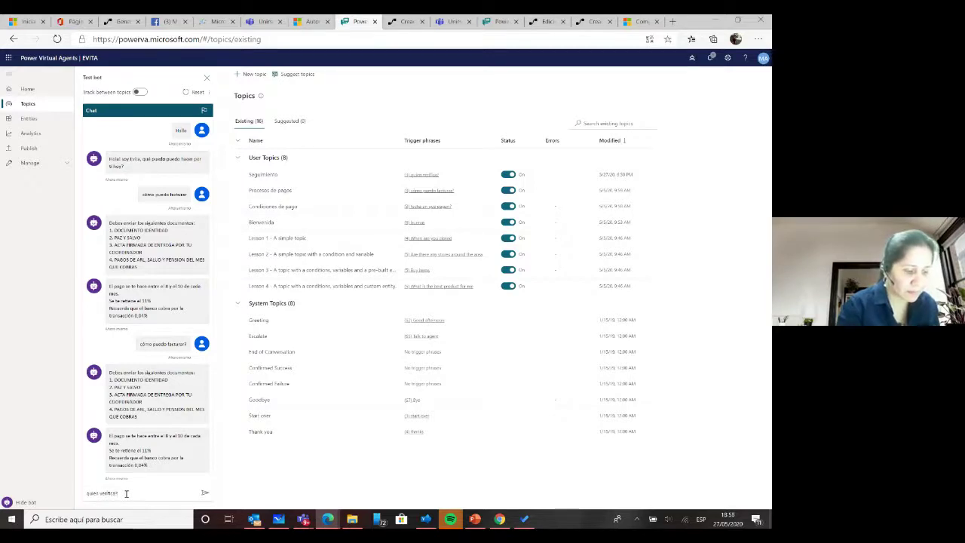
key(Return)
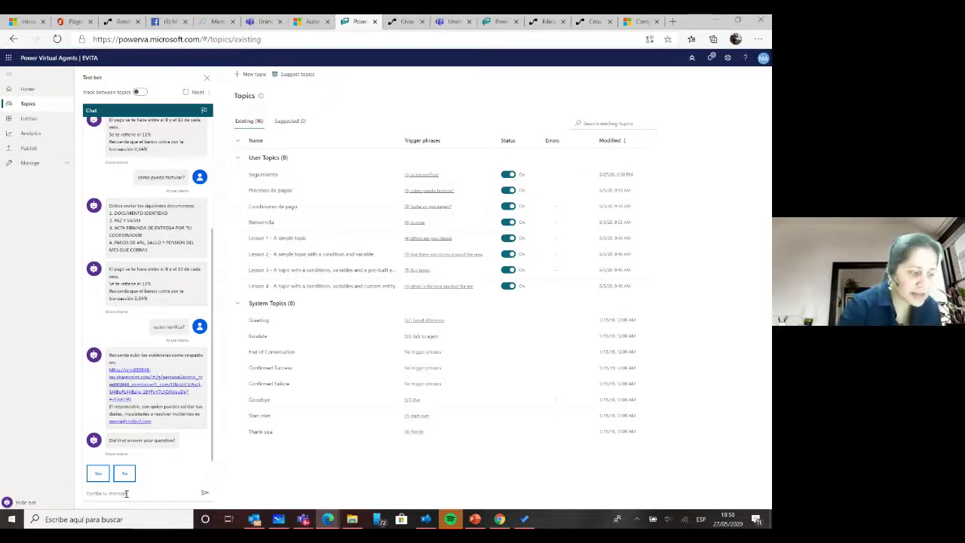
- Try the SharePoint evidence link and the contact e-mail link in the bot's answer, returning to the bot after each
click(132, 388)
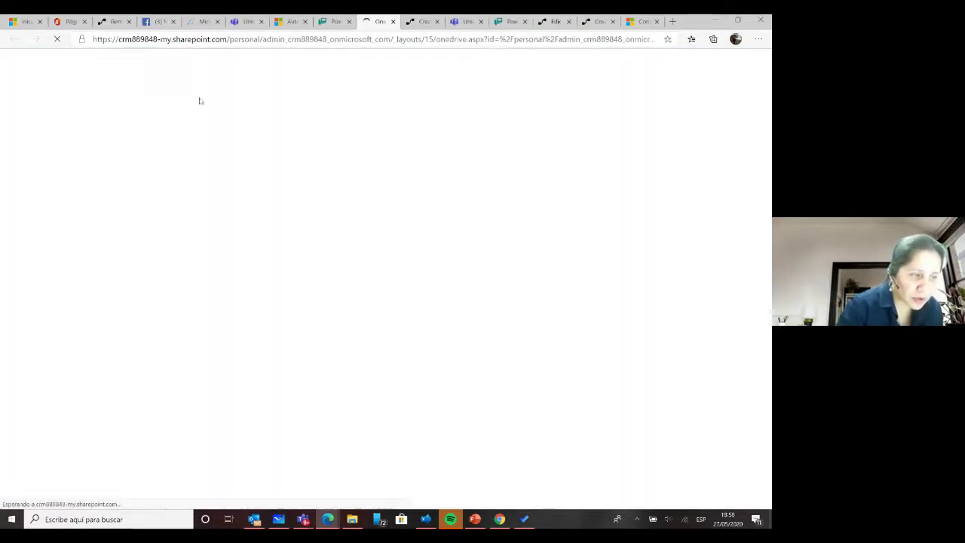
click(336, 21)
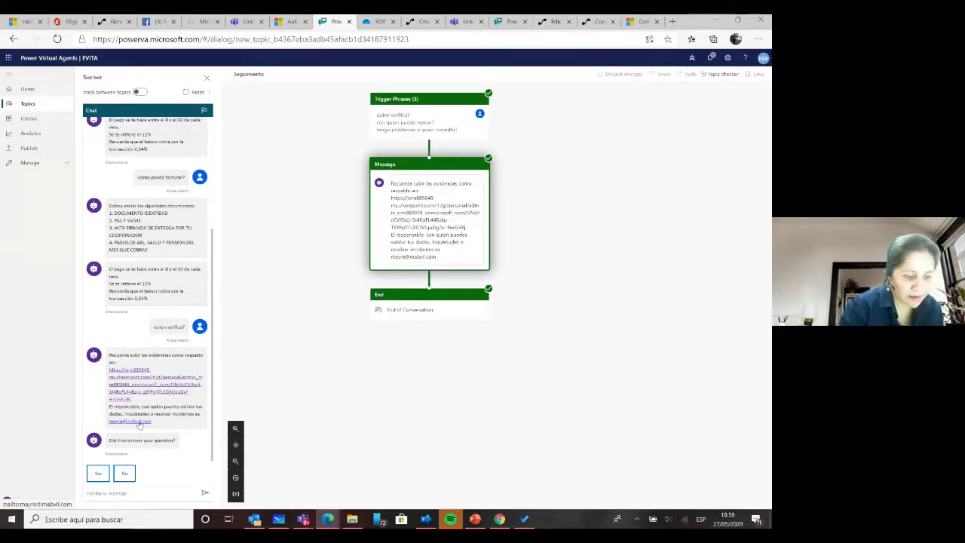
click(139, 424)
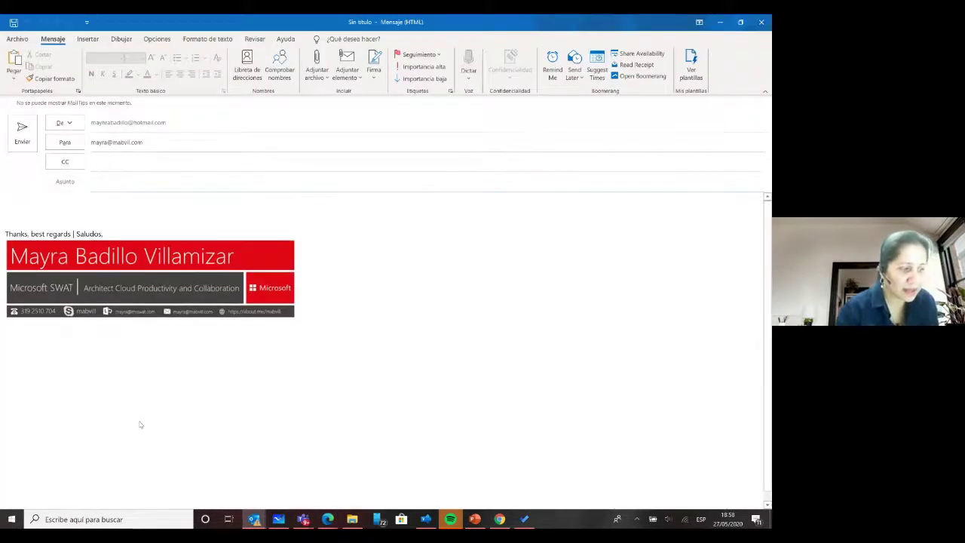
key(alt+Tab)
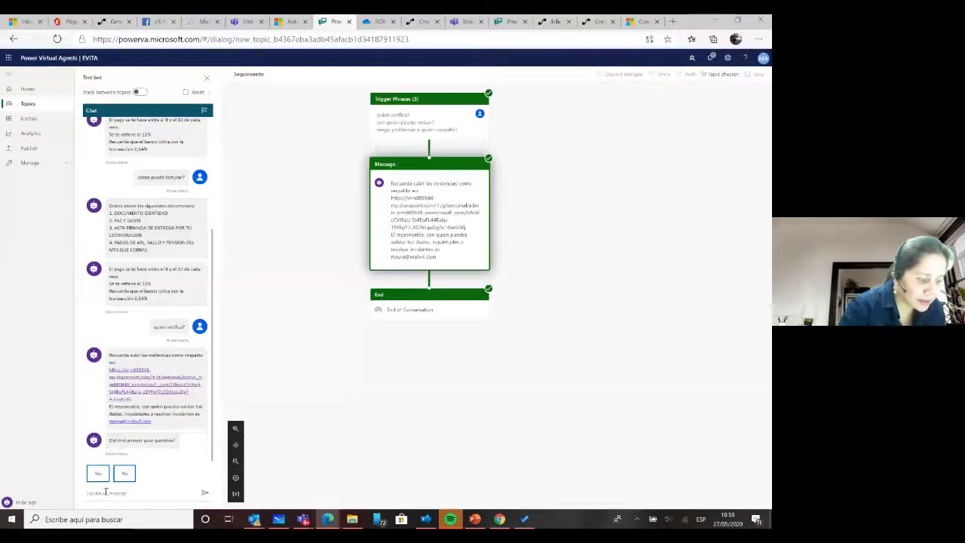
- Answer Yes to whether the question was answered, rate the experience Excellent, and answer Yes to needing more help
click(97, 473)
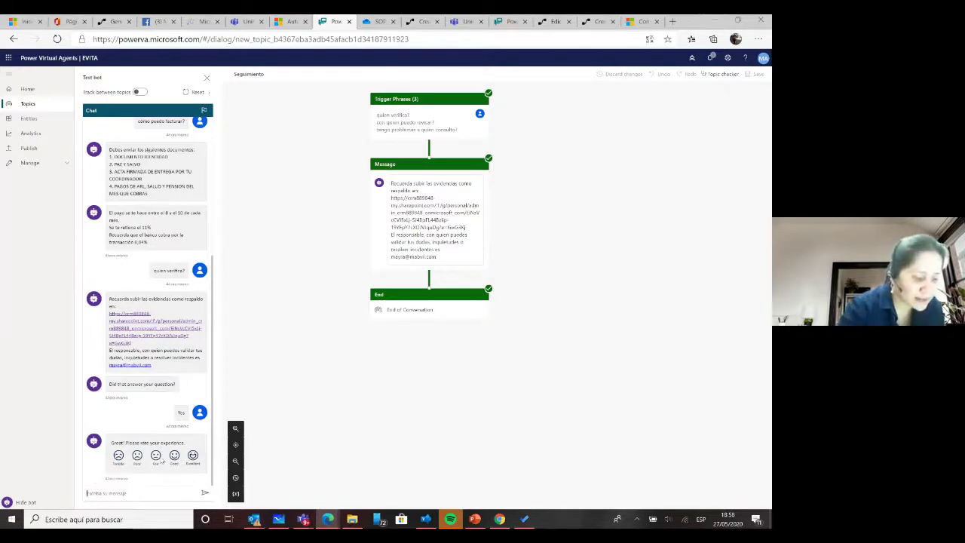
click(193, 457)
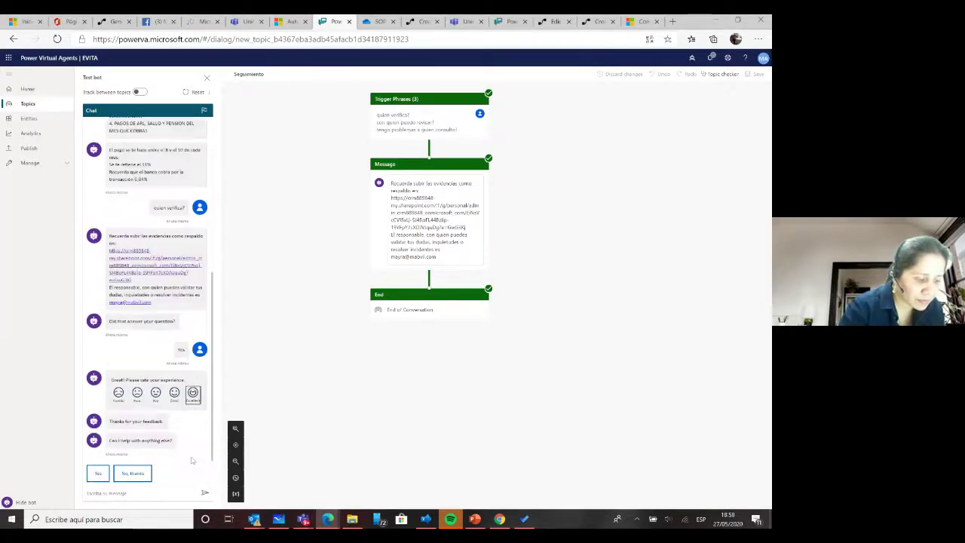
click(96, 476)
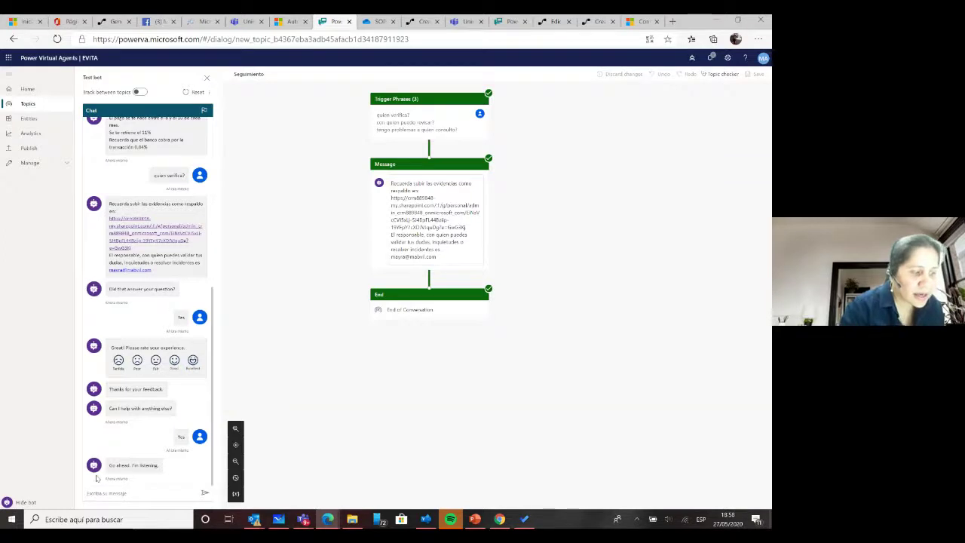
- Publish the bot's latest content, confirming it, and publish it a second time
click(28, 151)
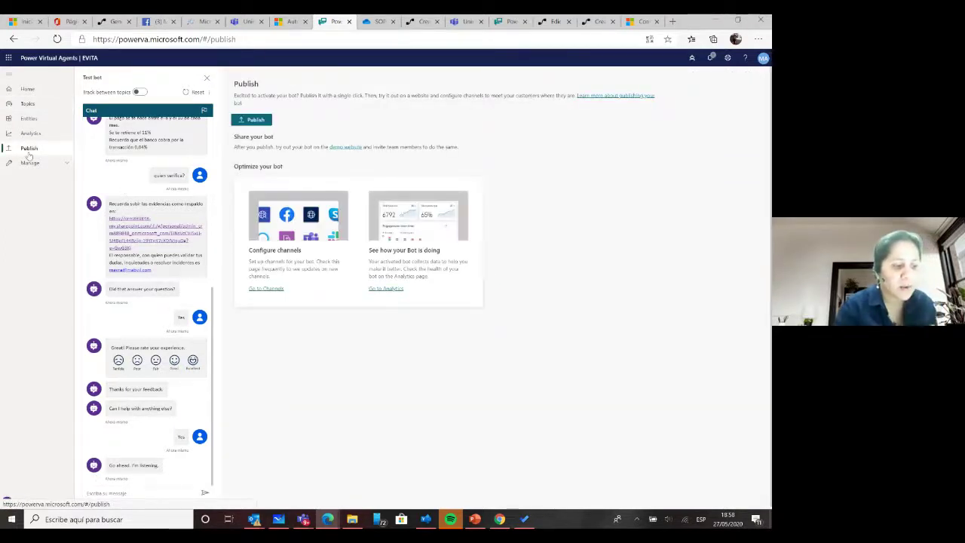
click(241, 122)
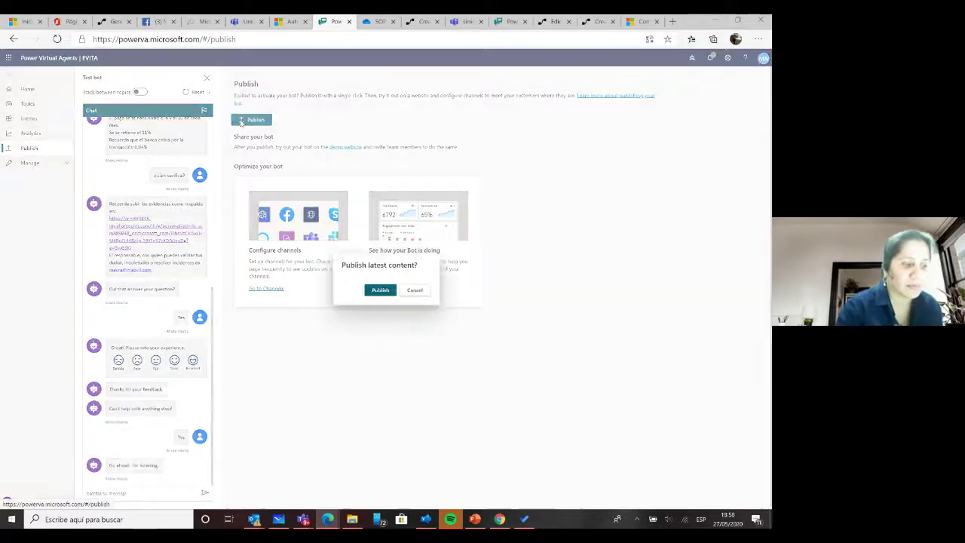
click(379, 290)
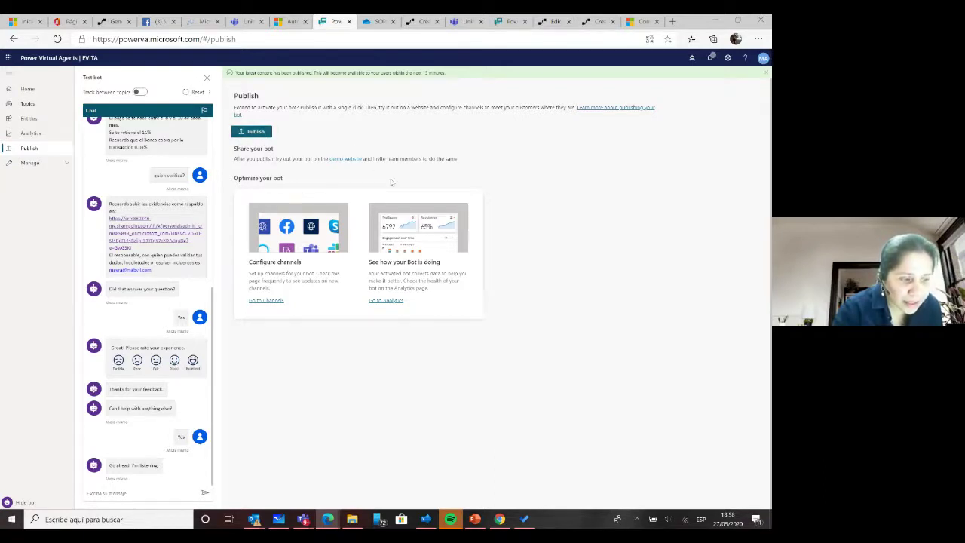
click(255, 134)
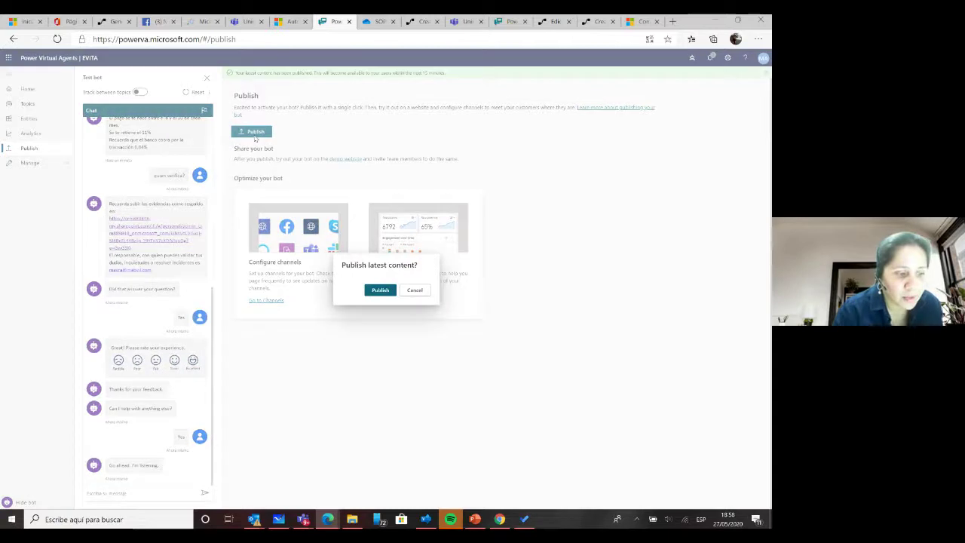
click(381, 290)
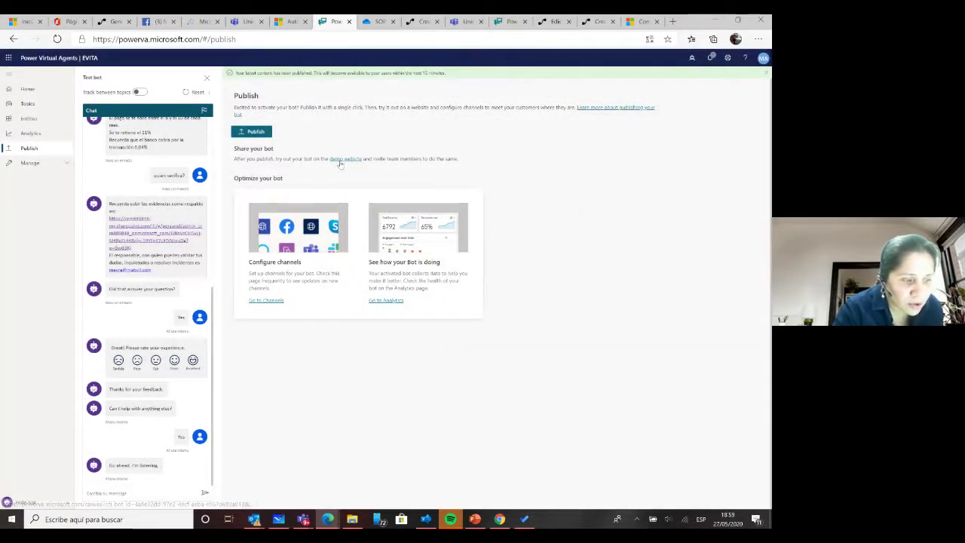
- Open the bot's channels and copy the default embed code of the Custom website channel
click(266, 301)
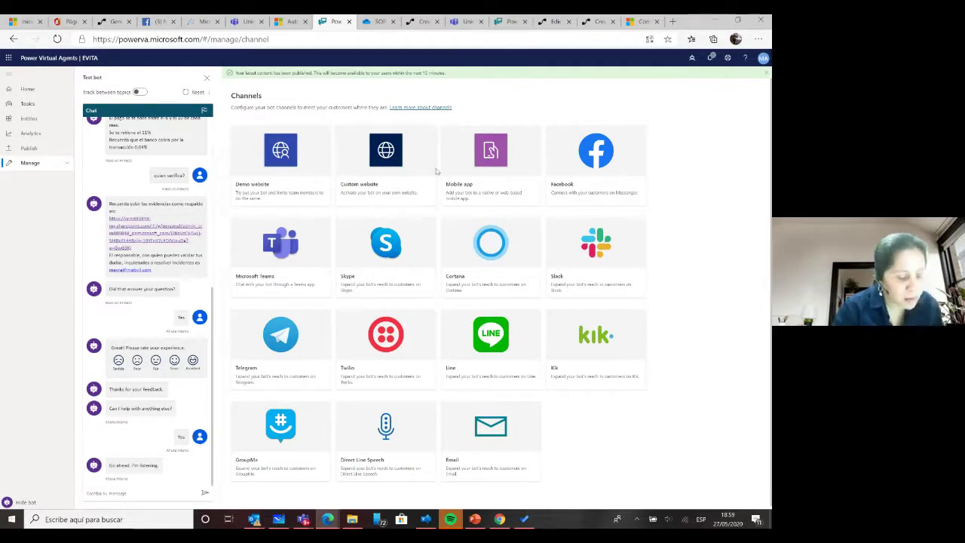
click(390, 153)
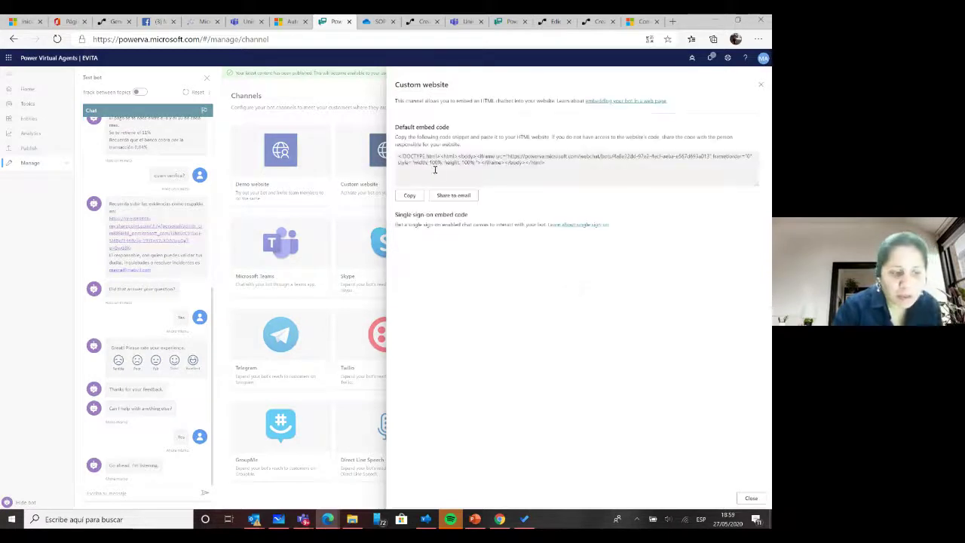
drag(552, 161, 382, 151)
click(410, 195)
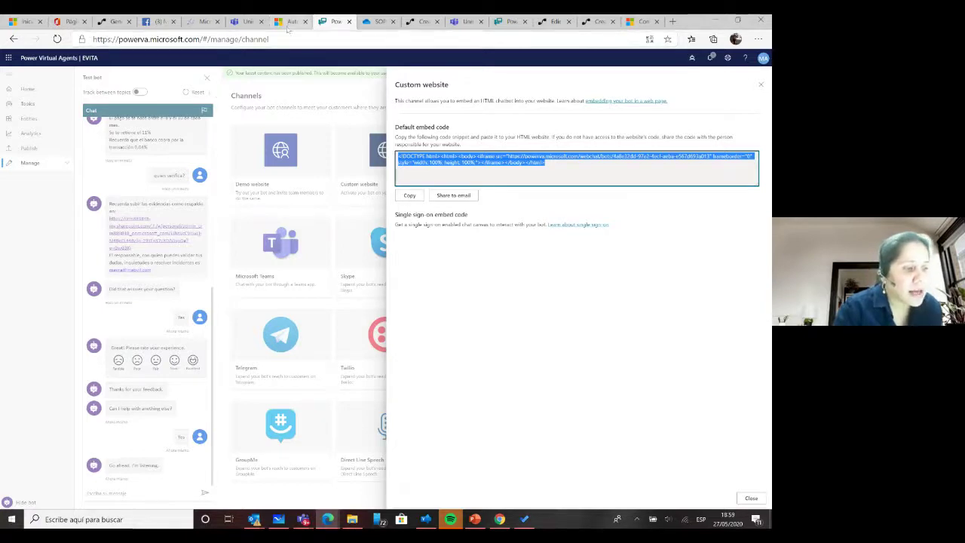
- Switch to Office 365, open the PVA Demo SharePoint site, and greet its embedded bot twice, starting with "Hello"
click(67, 23)
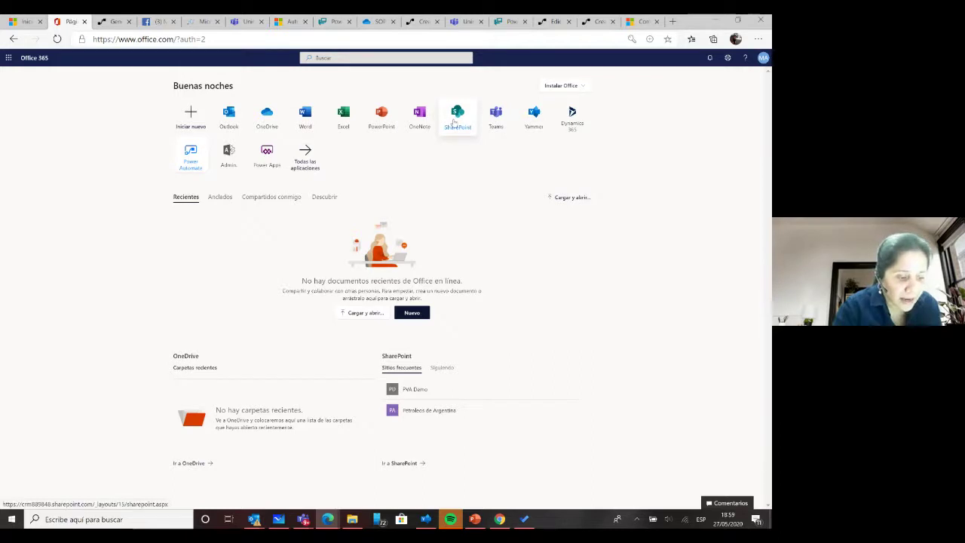
click(412, 399)
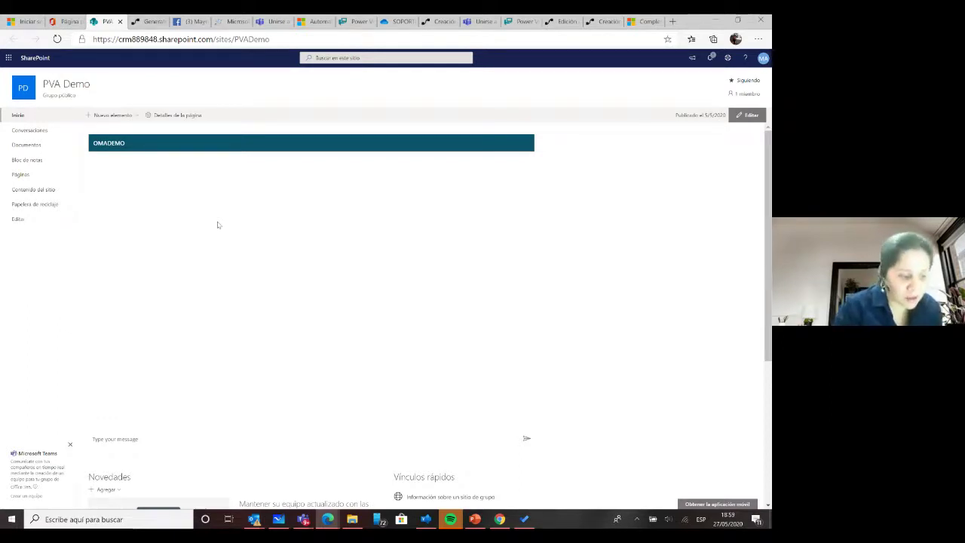
text(Hello)
key(Return)
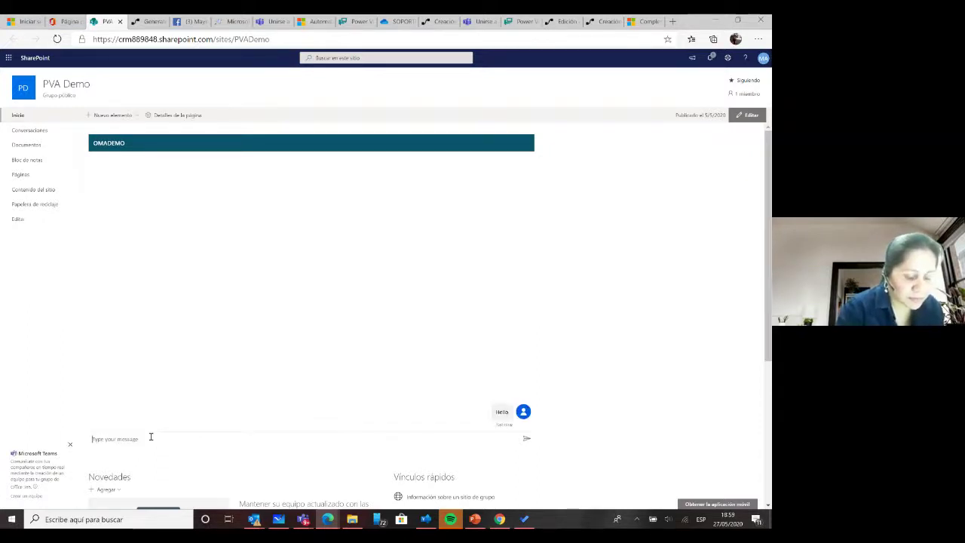
text(Hola)
key(Return)
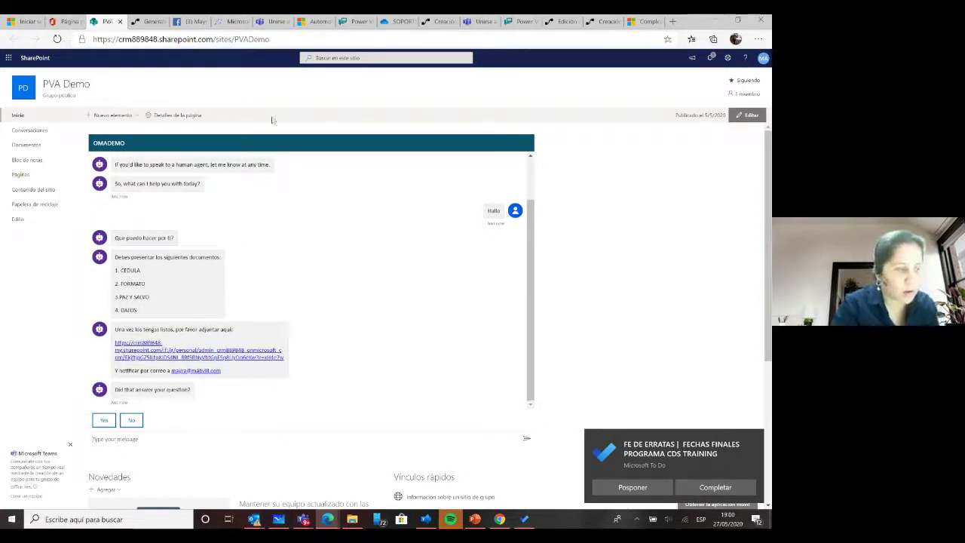
- Return to Power Virtual Agents, close the Custom website details, view Analytics, Channels and Skills, and switch to the PowerPoint presentation
click(359, 25)
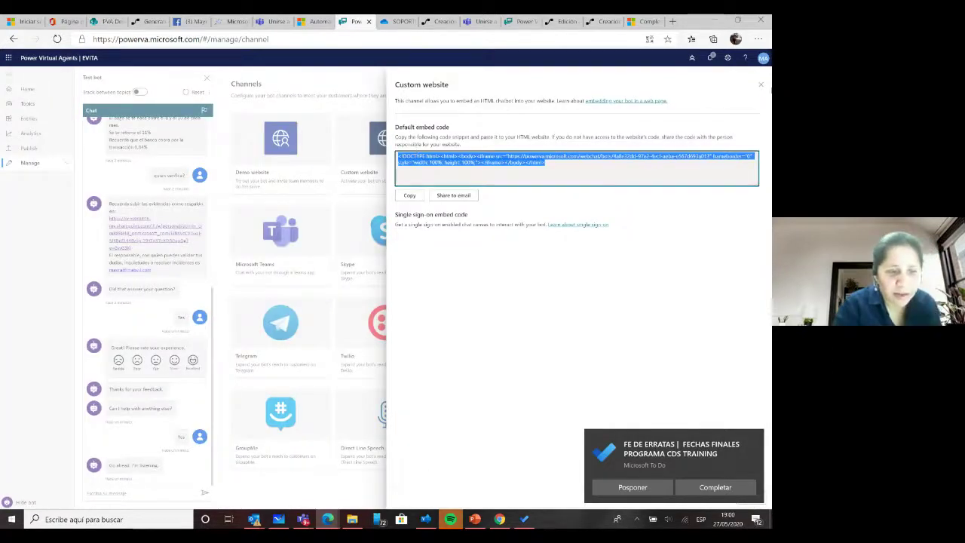
click(761, 85)
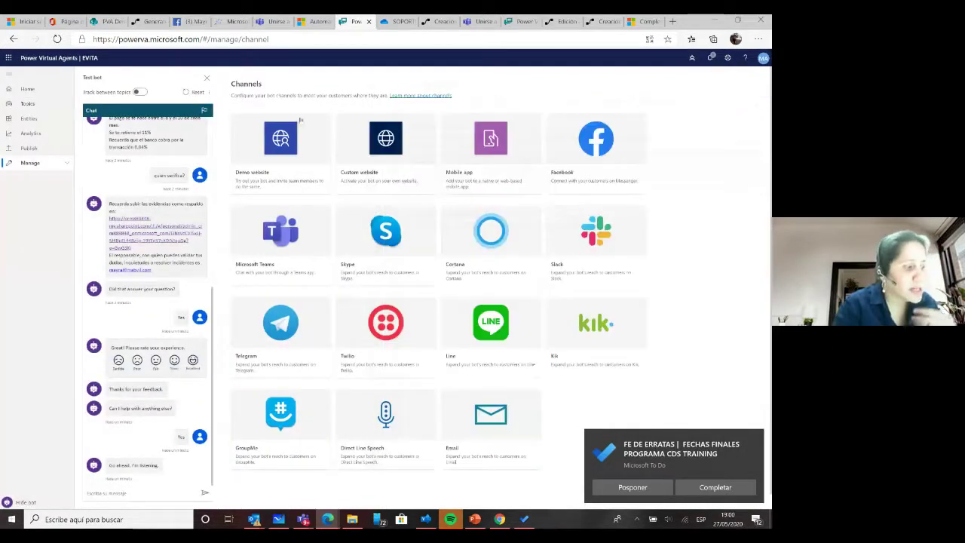
click(20, 135)
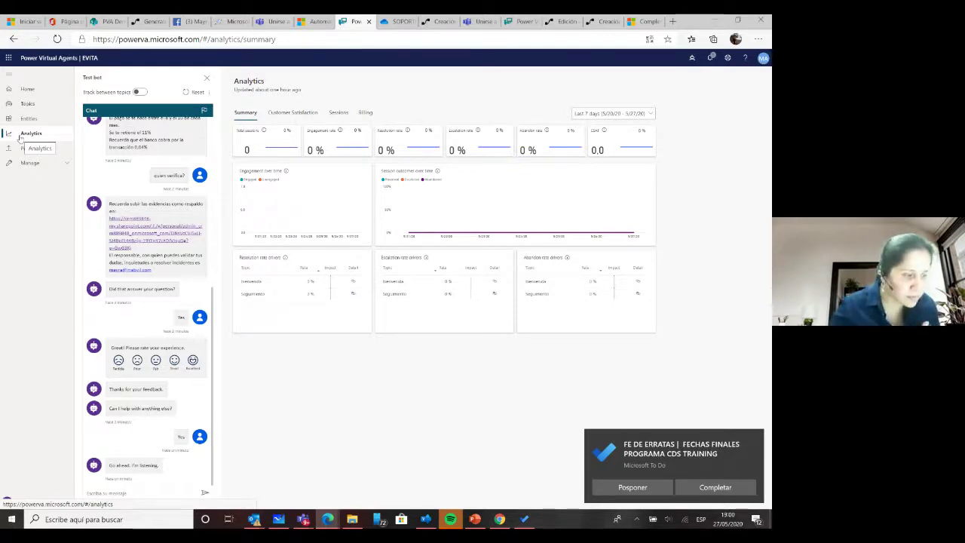
click(34, 165)
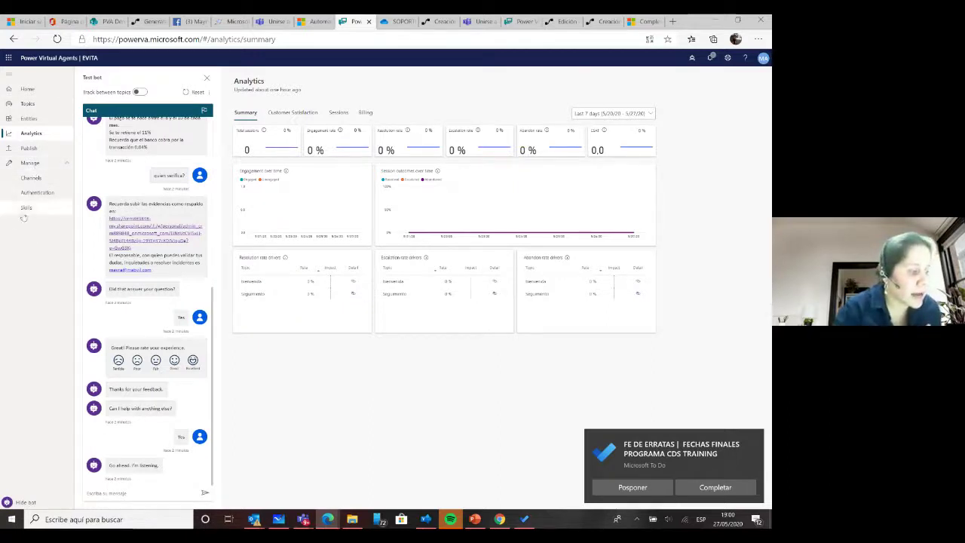
click(39, 181)
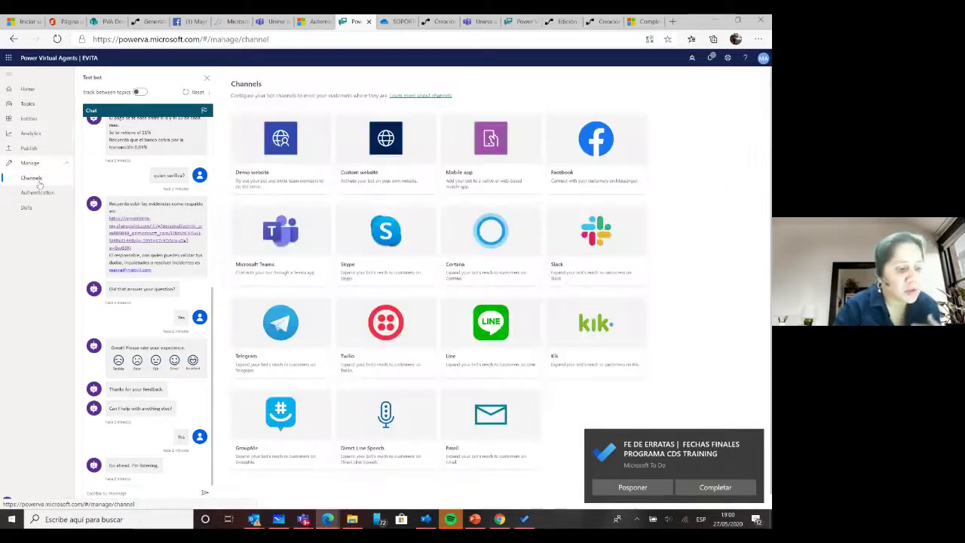
click(27, 209)
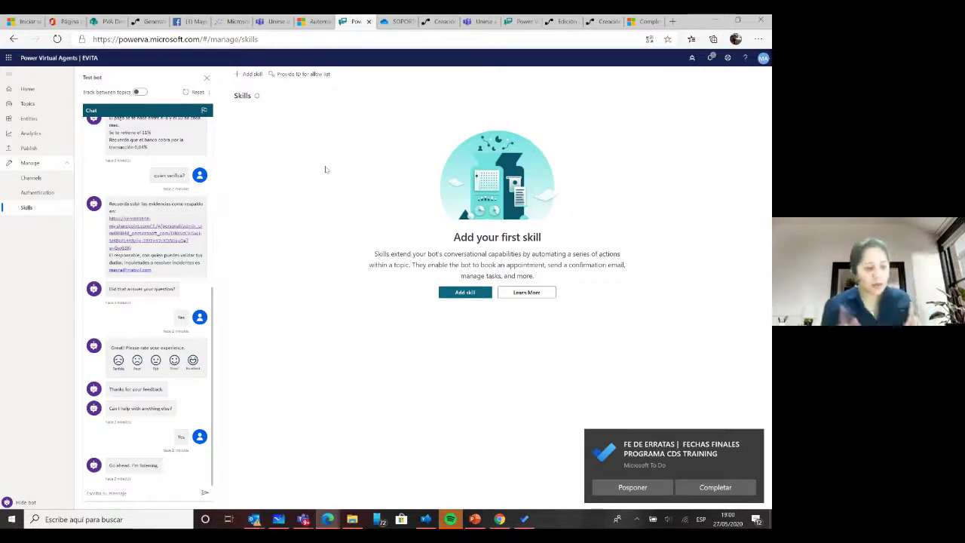
click(475, 521)
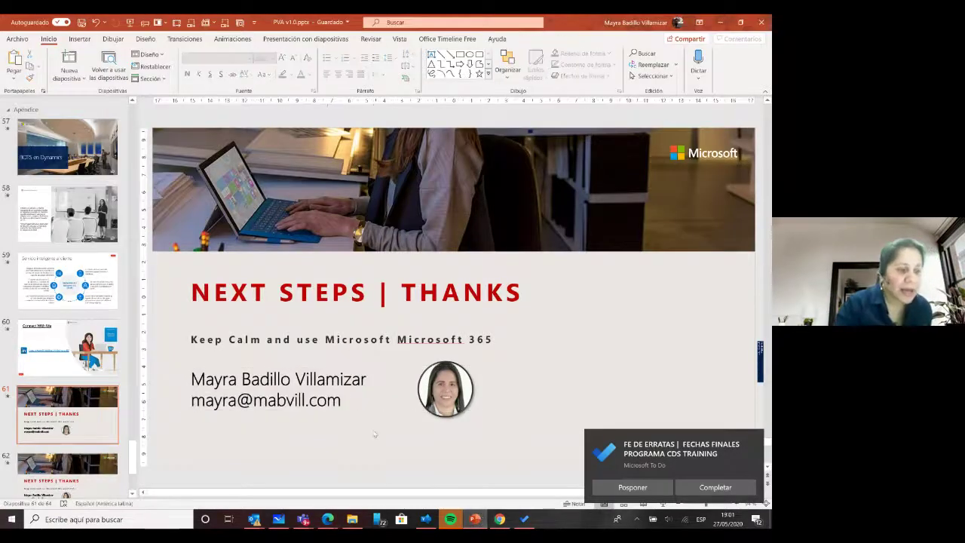